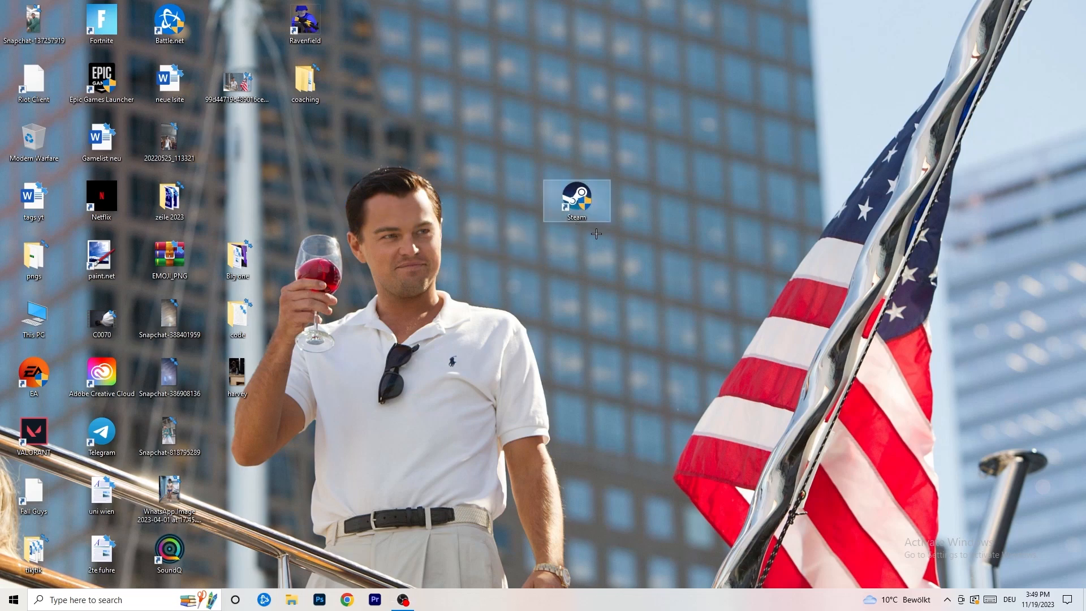
Open the Steam shortcut's properties, review its compatibility mode choices, and accept the dialog
right_click(583, 198)
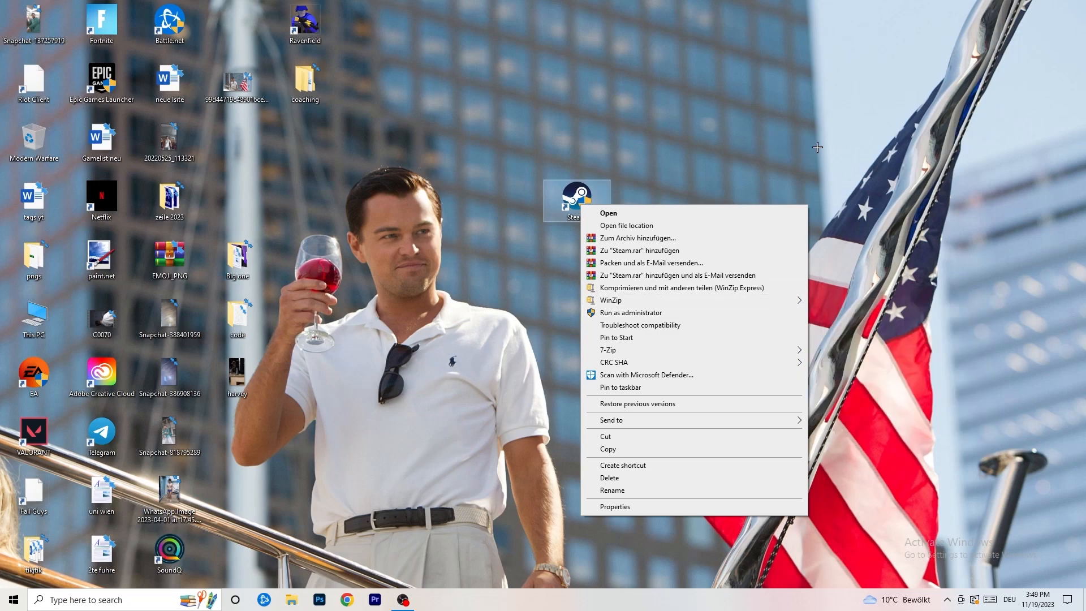
left_click(615, 506)
left_click_drag(680, 211, 483, 157)
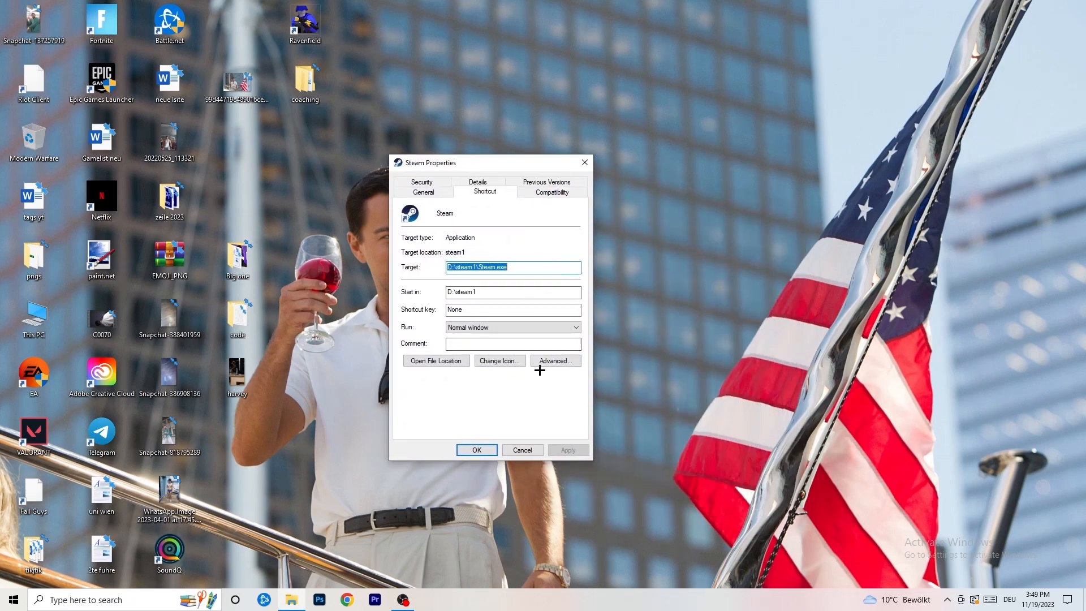
left_click(557, 193)
left_click_drag(497, 165, 624, 117)
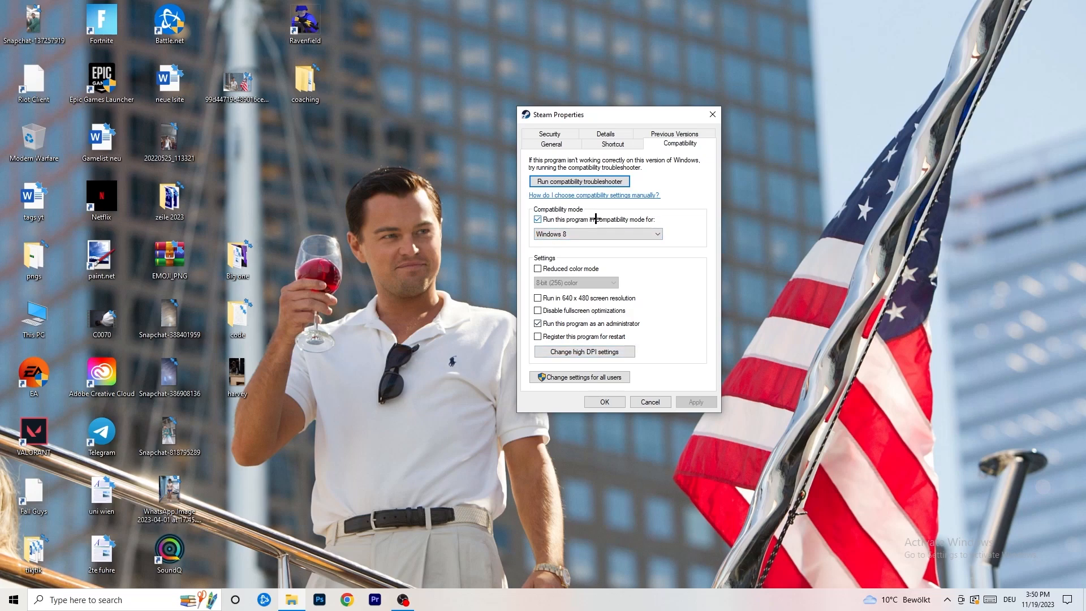
left_click(603, 235)
left_click(709, 223)
left_click(608, 401)
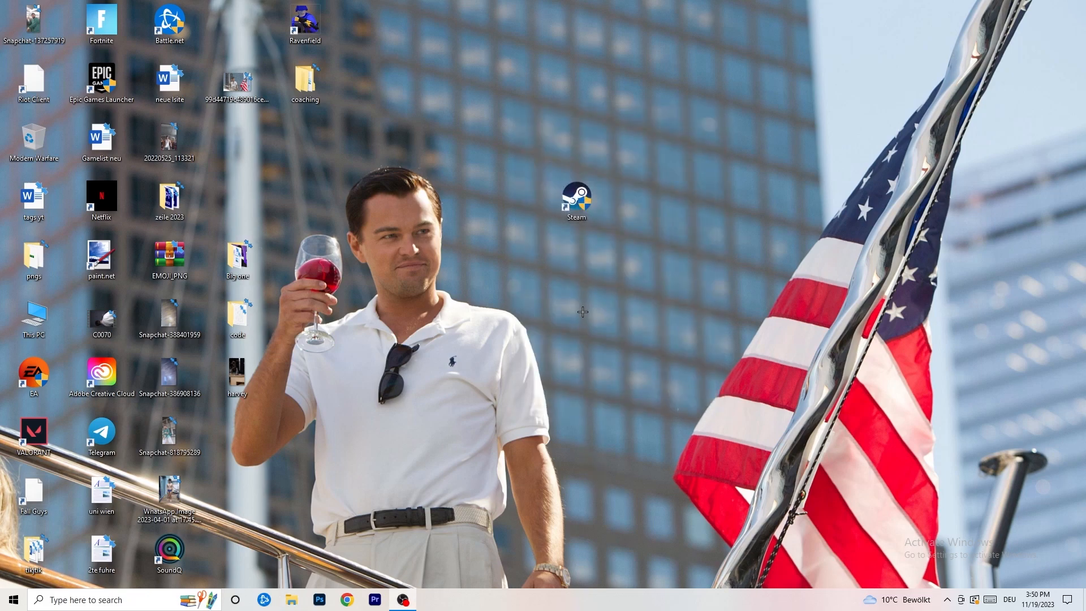
Move the Steam desktop shortcut closer to the other icons and recheck the compatibility settings in its properties
left_click_drag(566, 204, 514, 202)
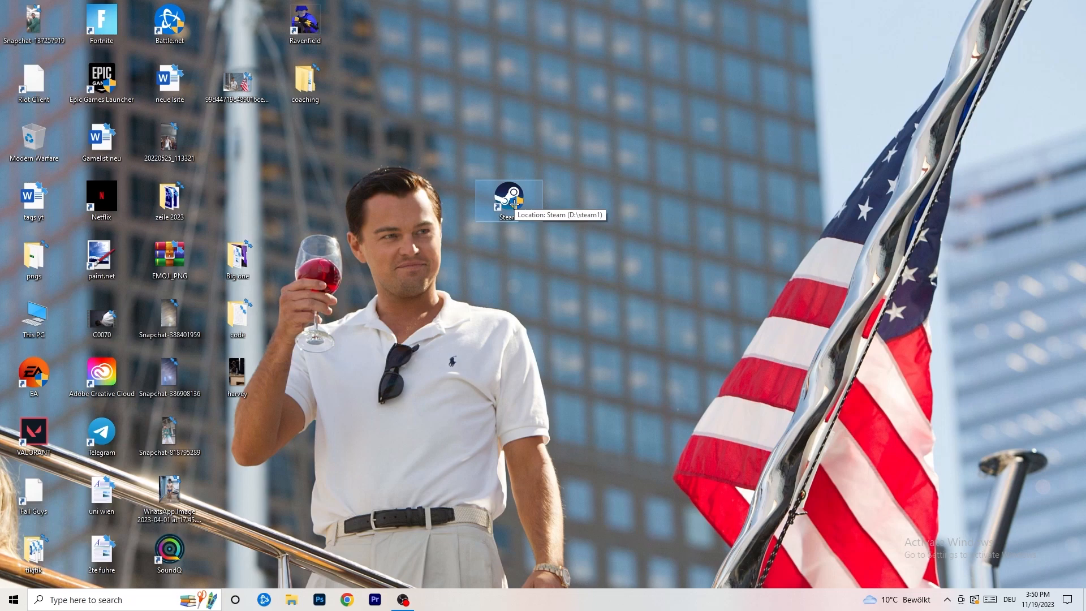
left_click_drag(514, 204, 379, 204)
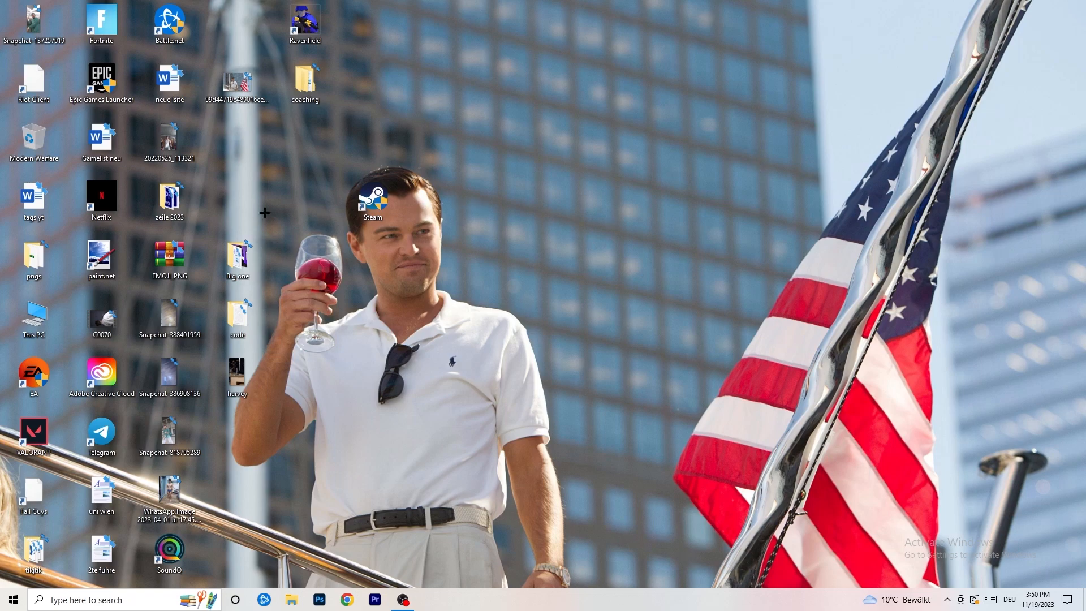
right_click(374, 210)
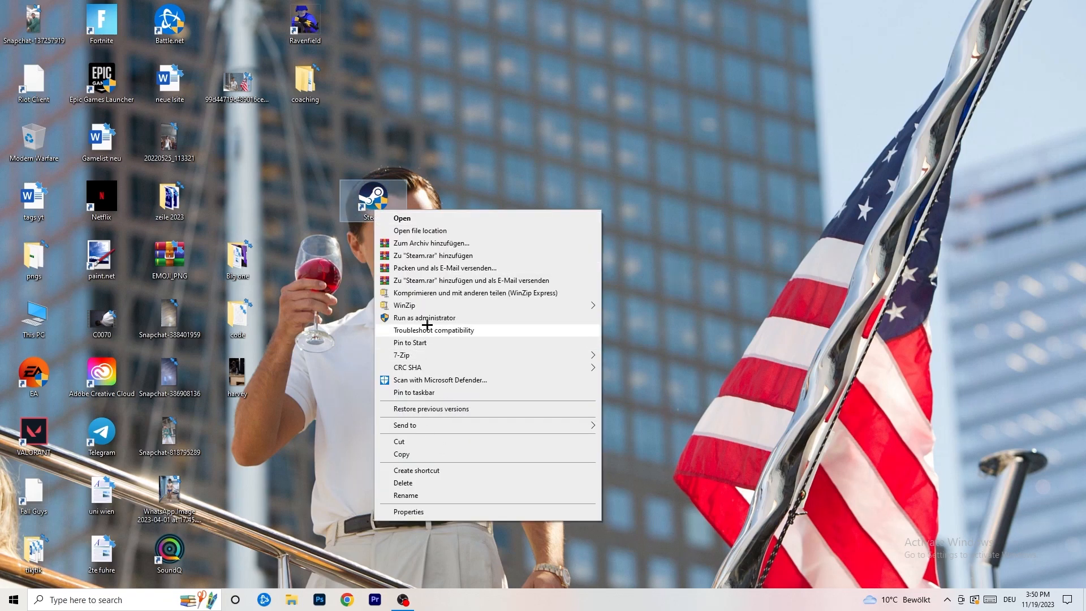
left_click(408, 512)
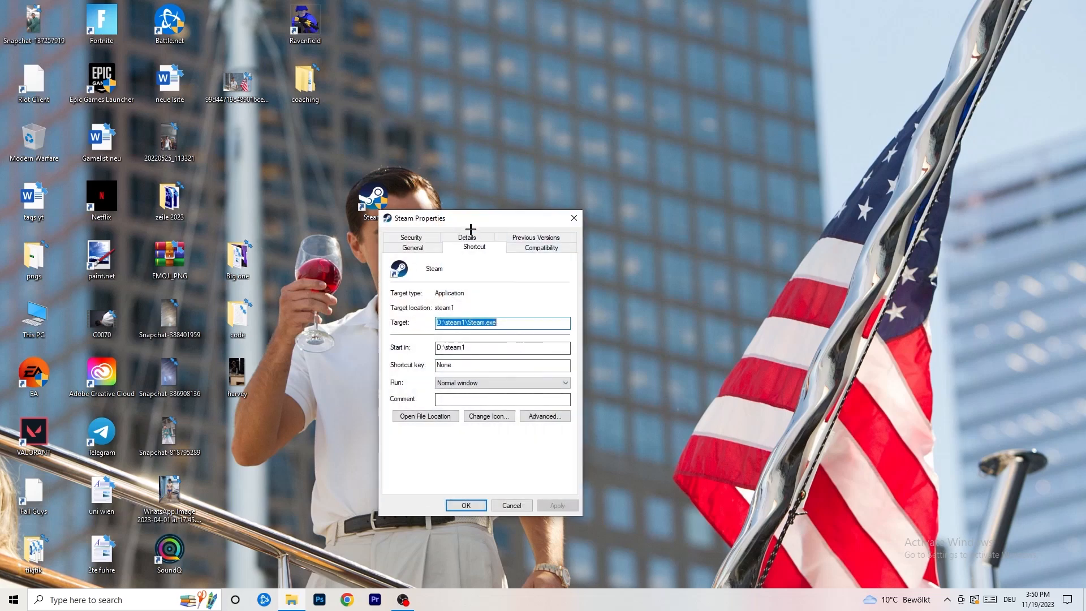
left_click(539, 249)
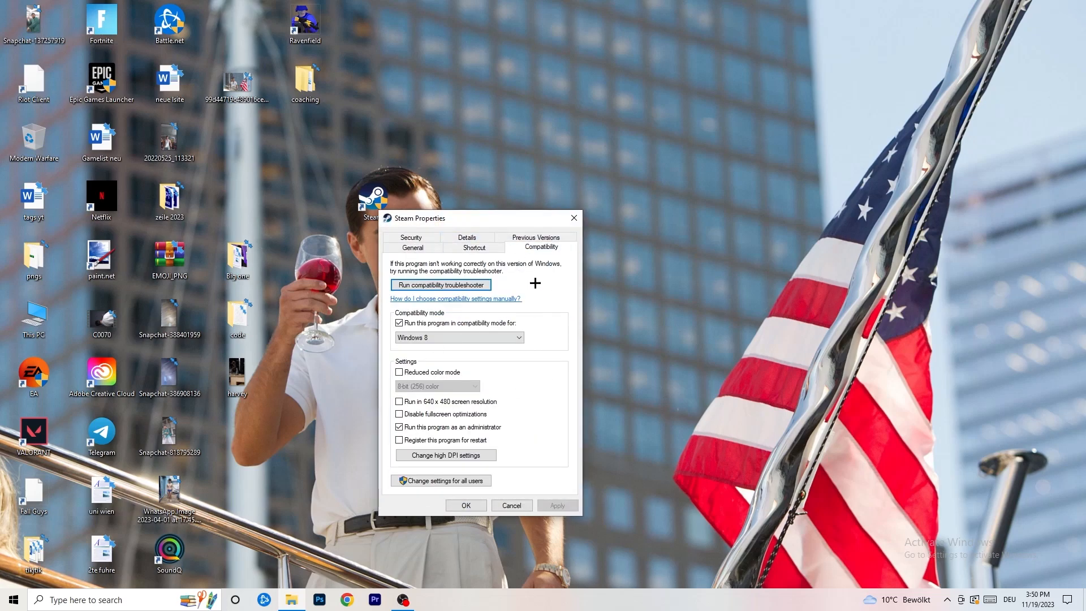
left_click(574, 219)
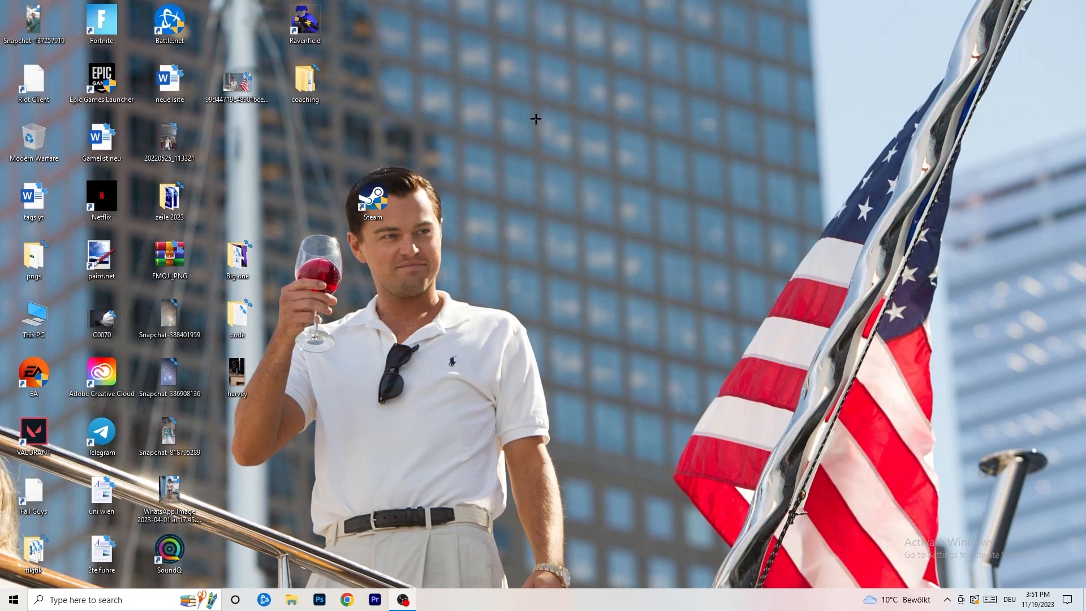
Open Task Manager and maximize its window
left_click_drag(573, 599, 552, 571)
right_click(552, 603)
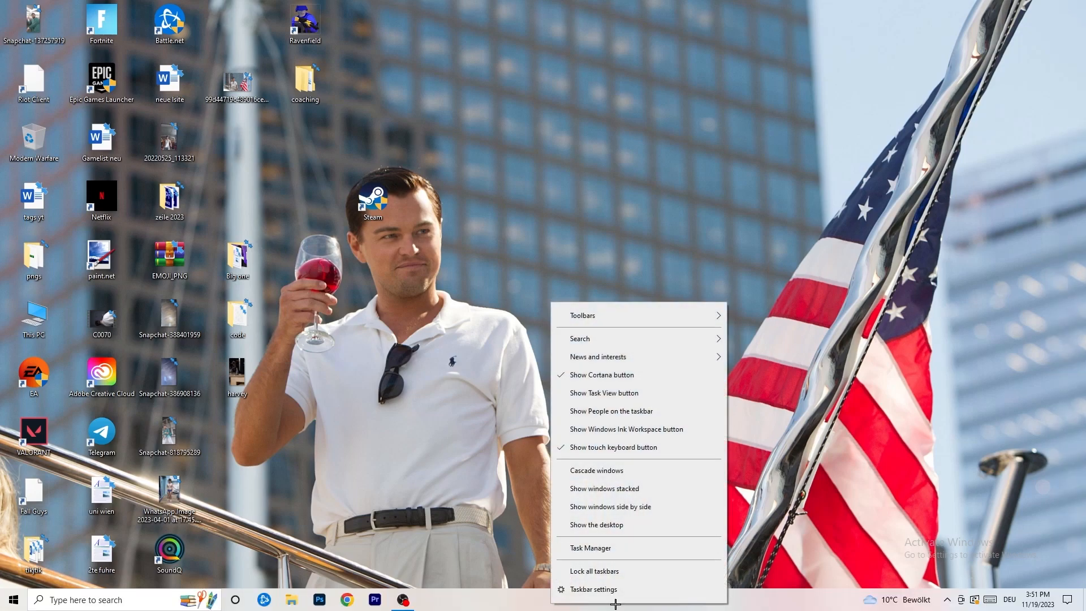
left_click(605, 549)
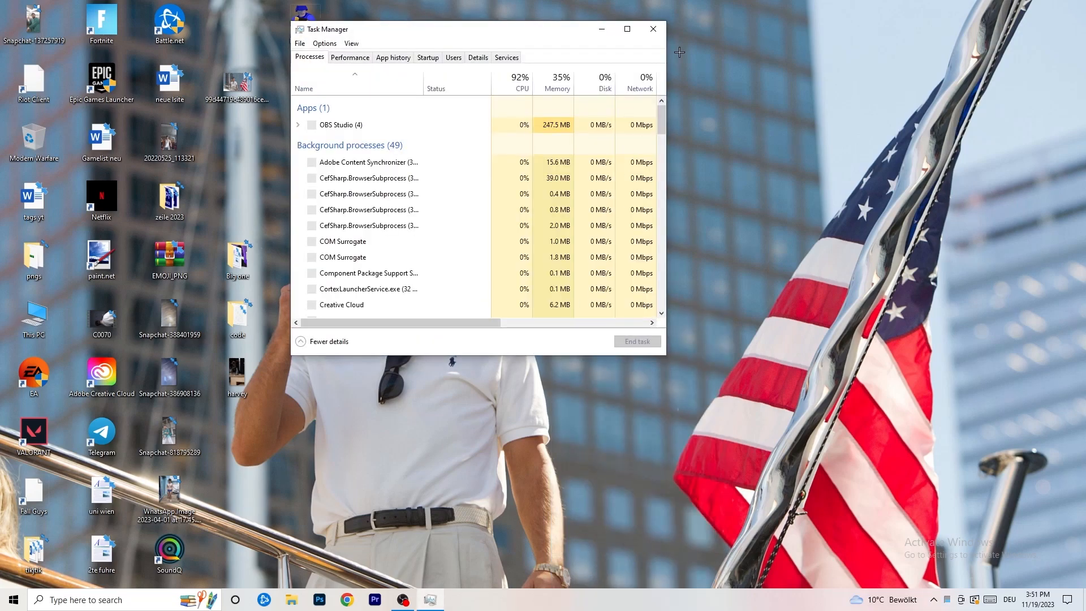
left_click(625, 27)
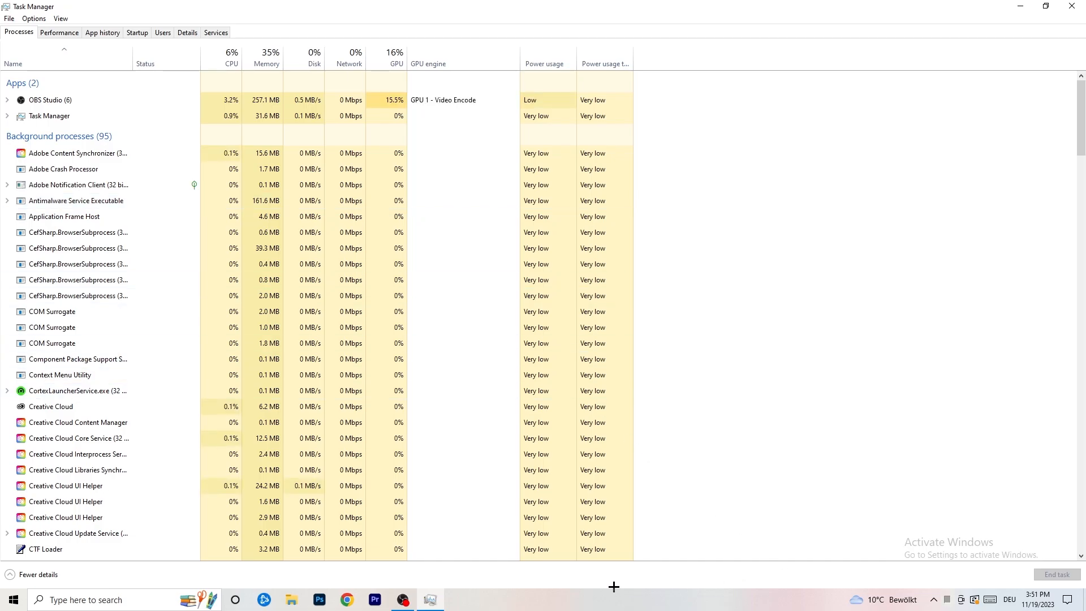
View the priority options for a Creative Cloud UI Helper process in the detailed process list
left_click(175, 33)
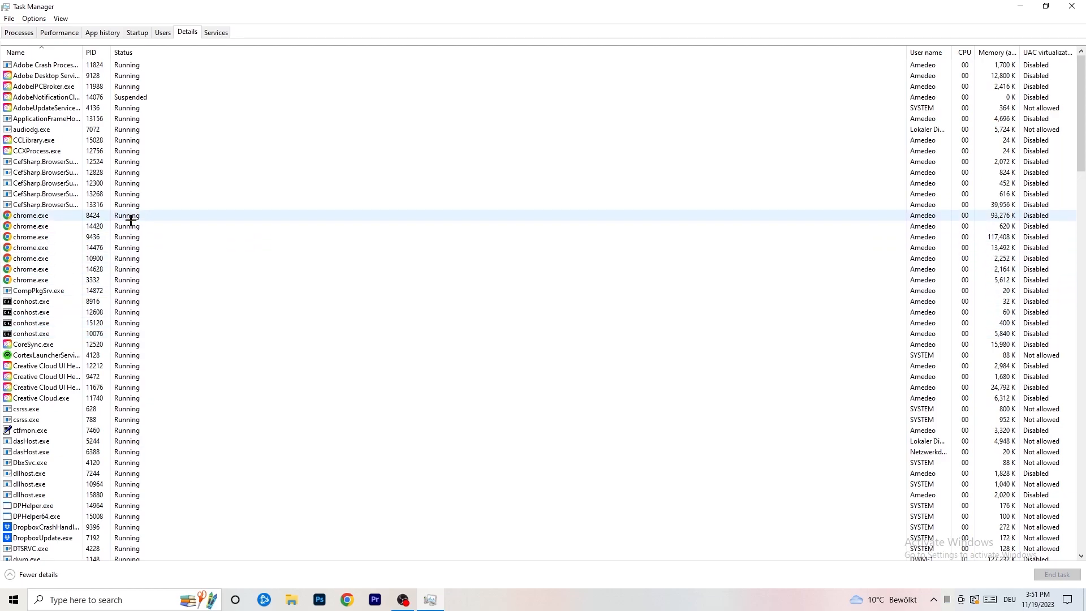
scroll(282, 316, "down", 3)
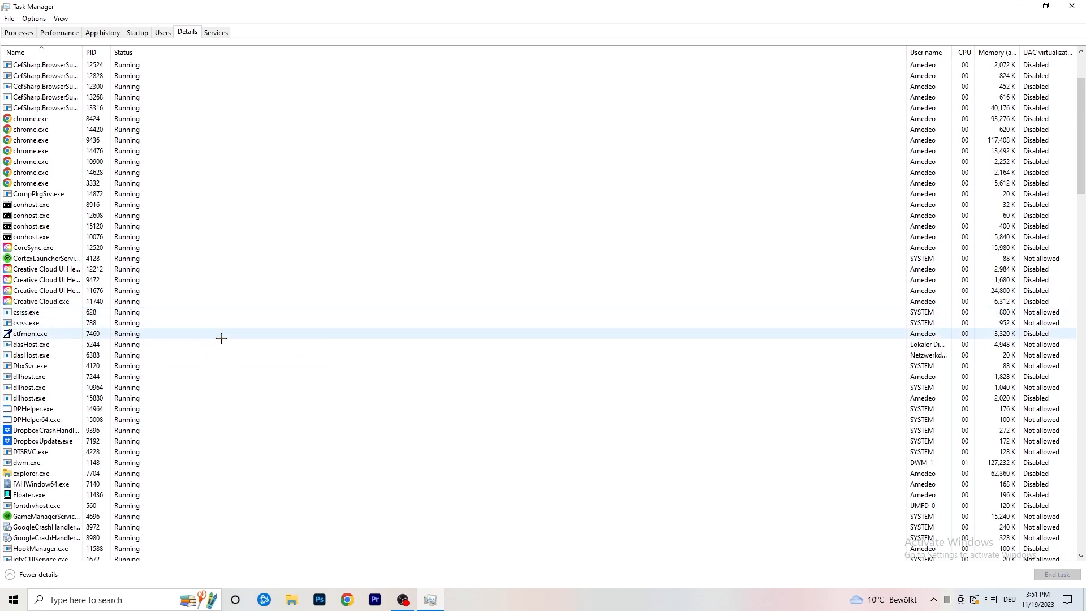
right_click(44, 289)
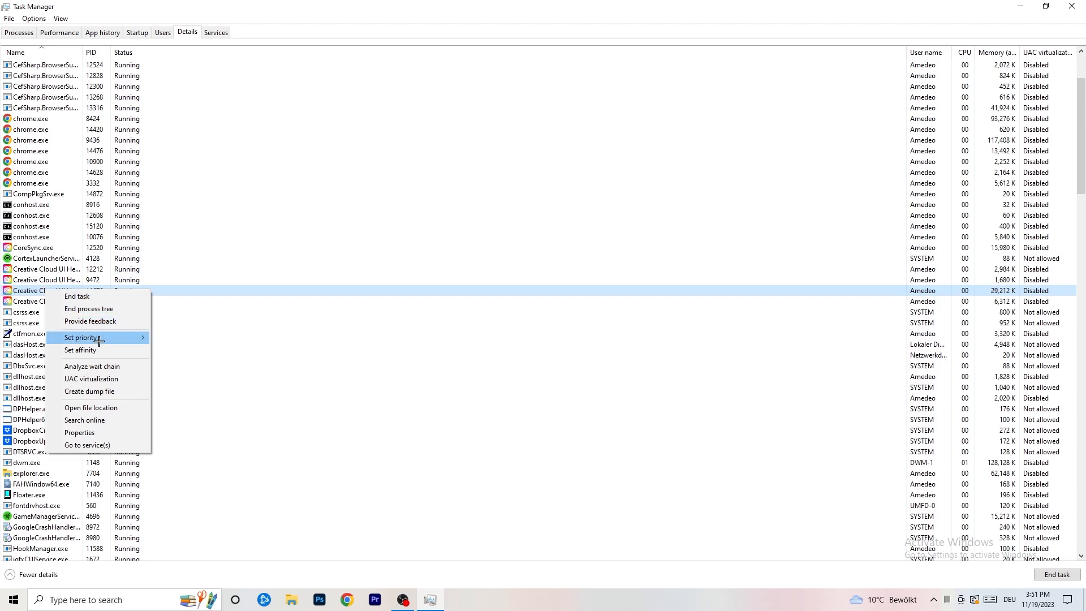
mouse_move(100, 339)
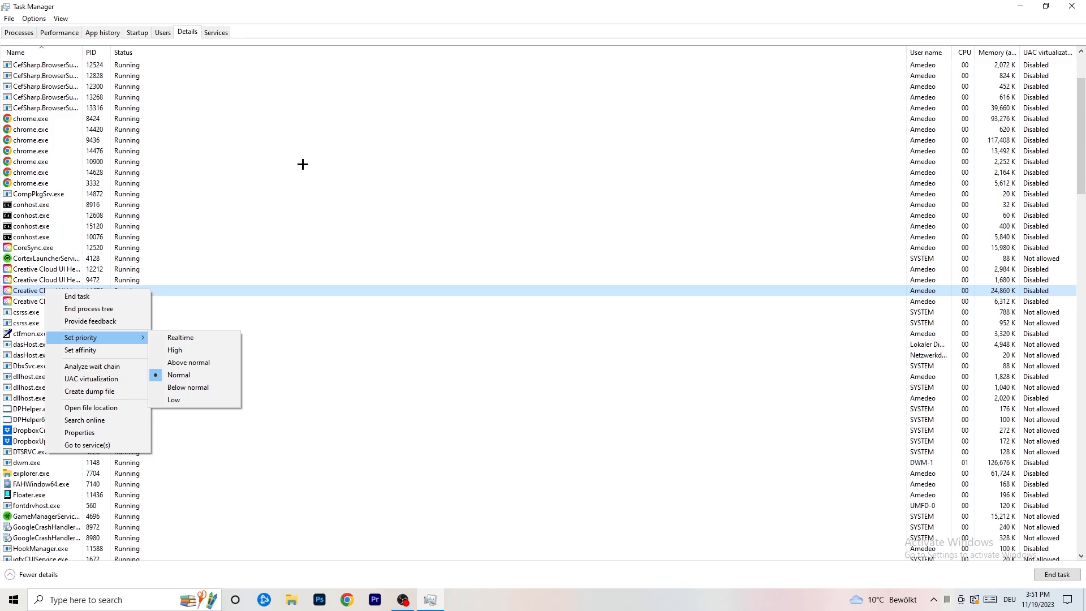
Review the startup programs and view the available actions for File Association Helper without applying any
left_click(140, 32)
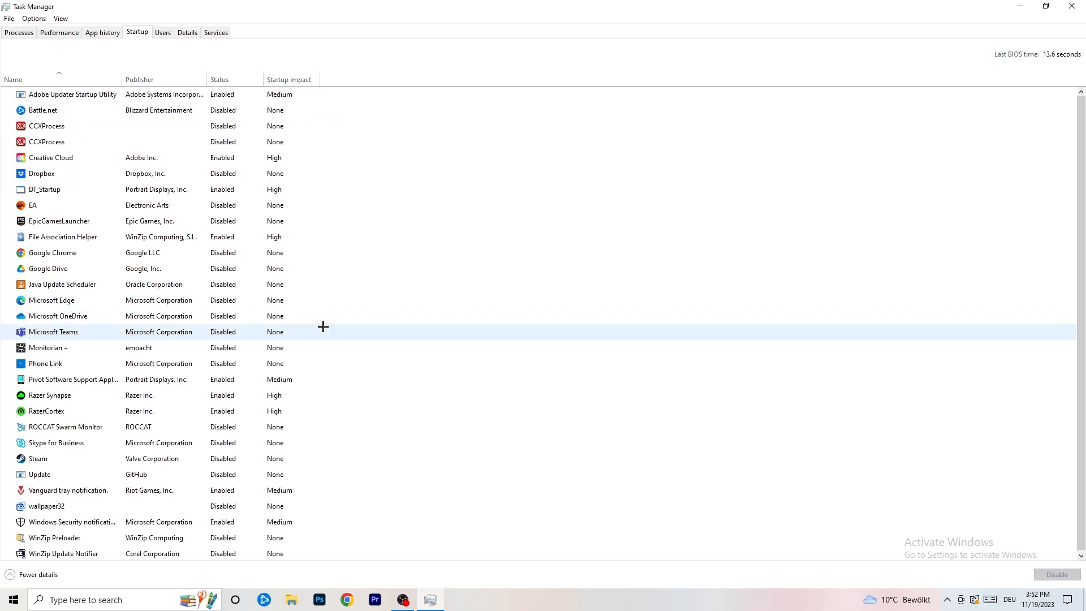
scroll(328, 498, "down", 1)
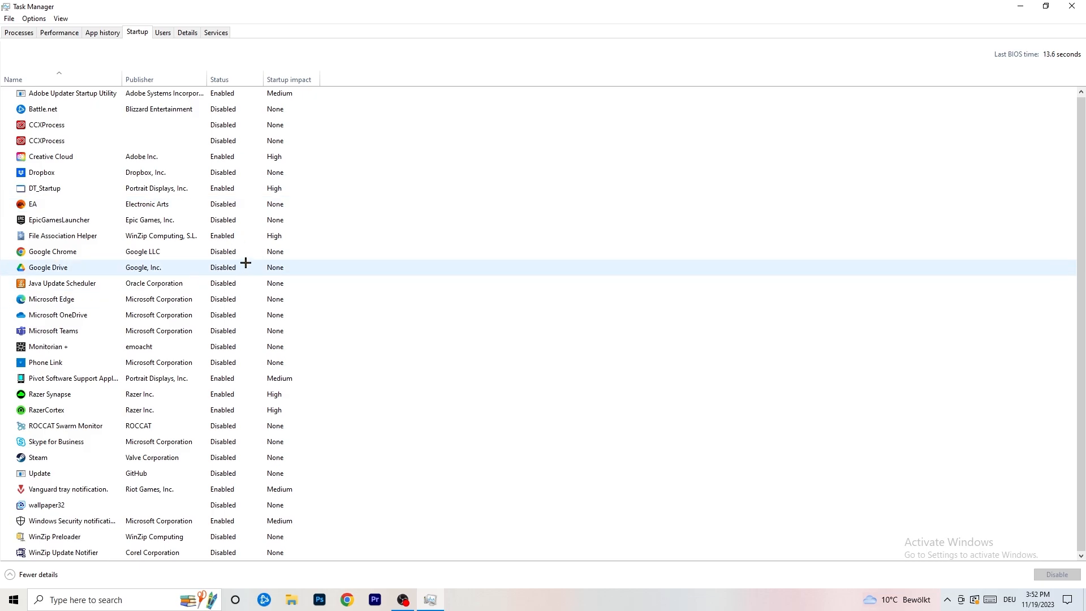
right_click(233, 237)
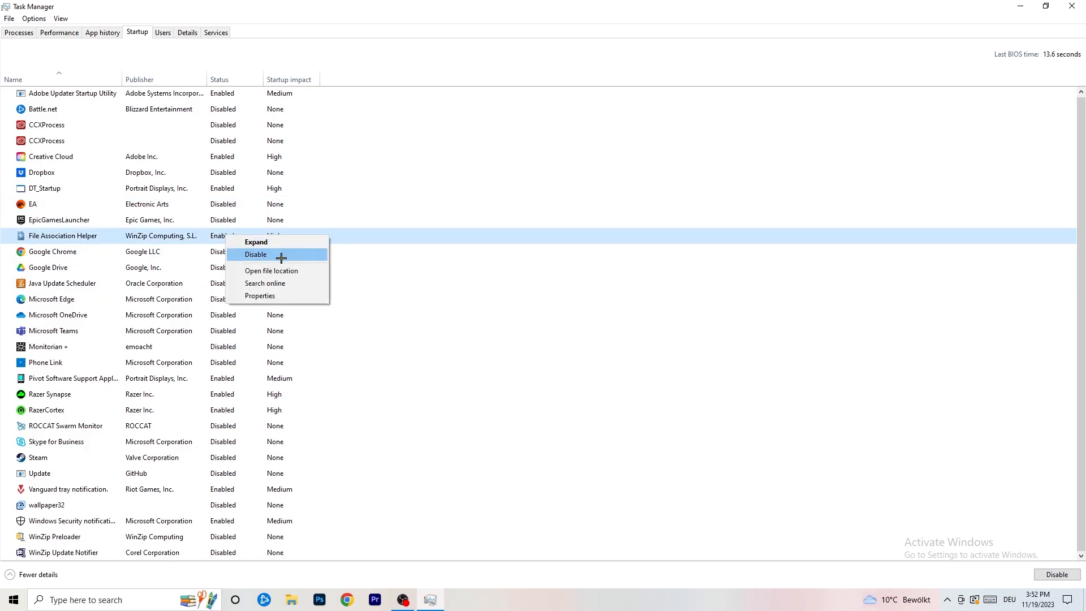
left_click(443, 82)
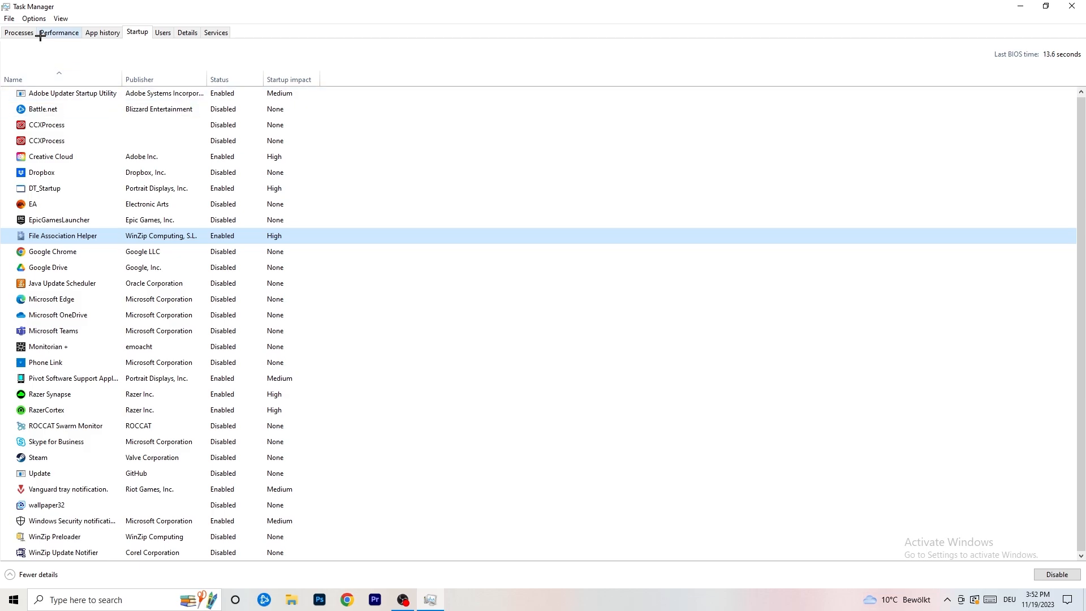
Examine the running processes sorted by GPU and CPU usage, check the end-task option, and close Task Manager
left_click(23, 33)
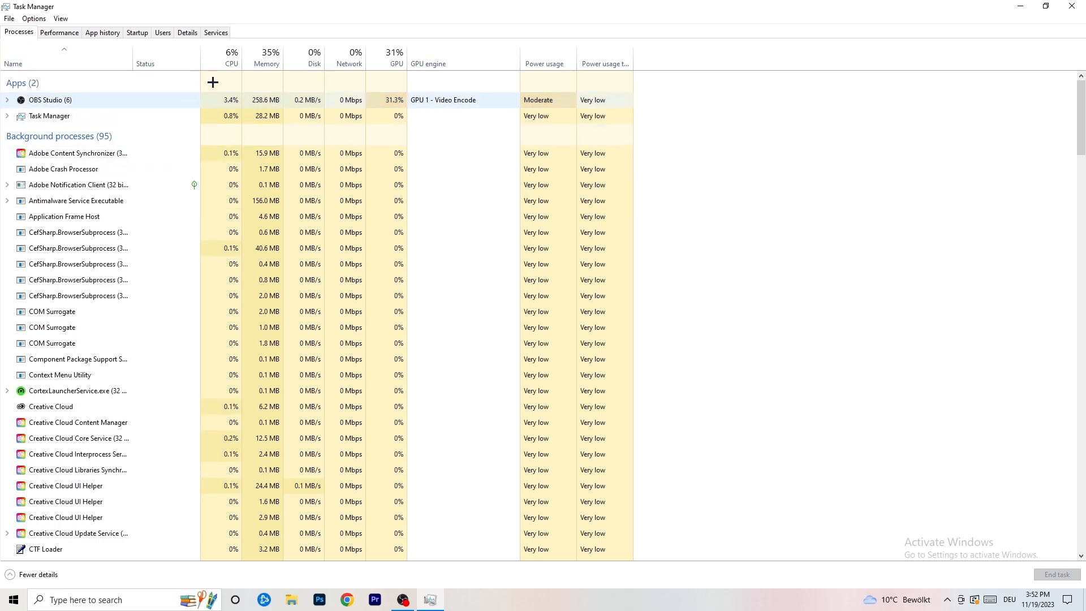
left_click(231, 48)
left_click(389, 51)
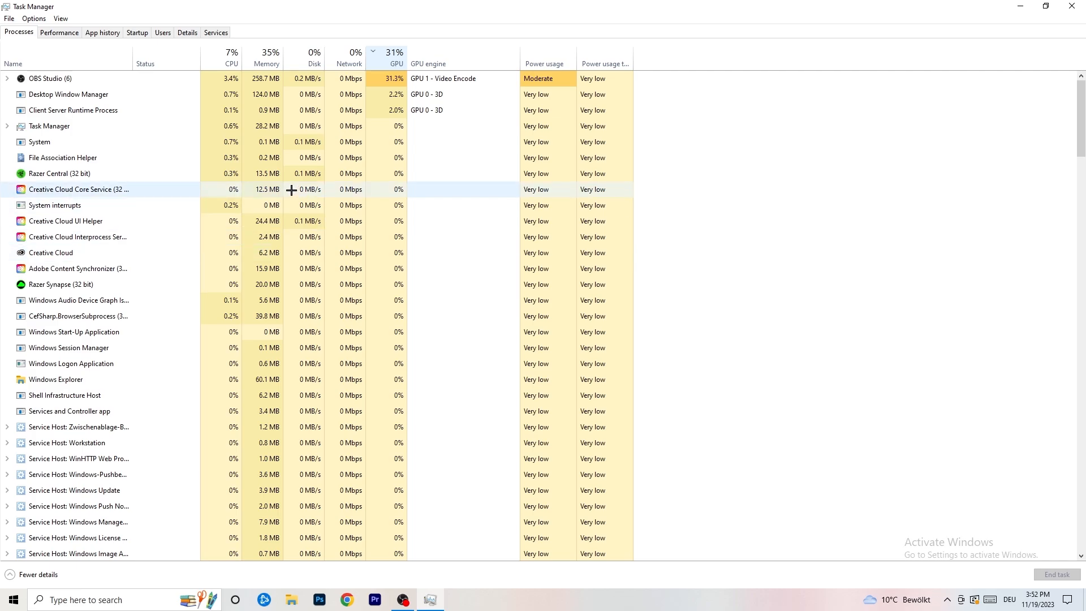
left_click(391, 59)
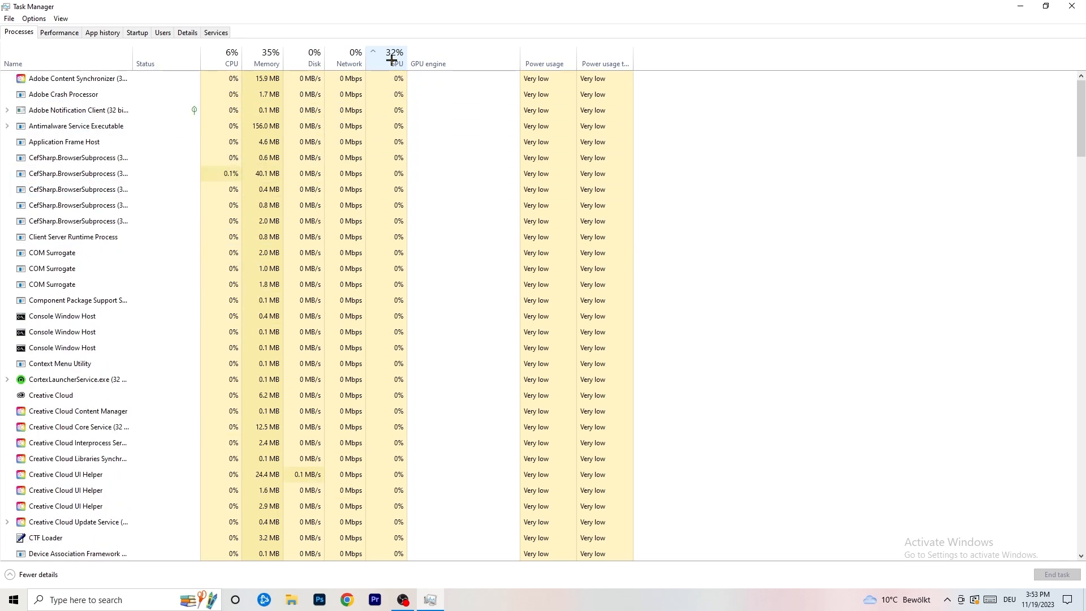
scroll(394, 176, "down", 18)
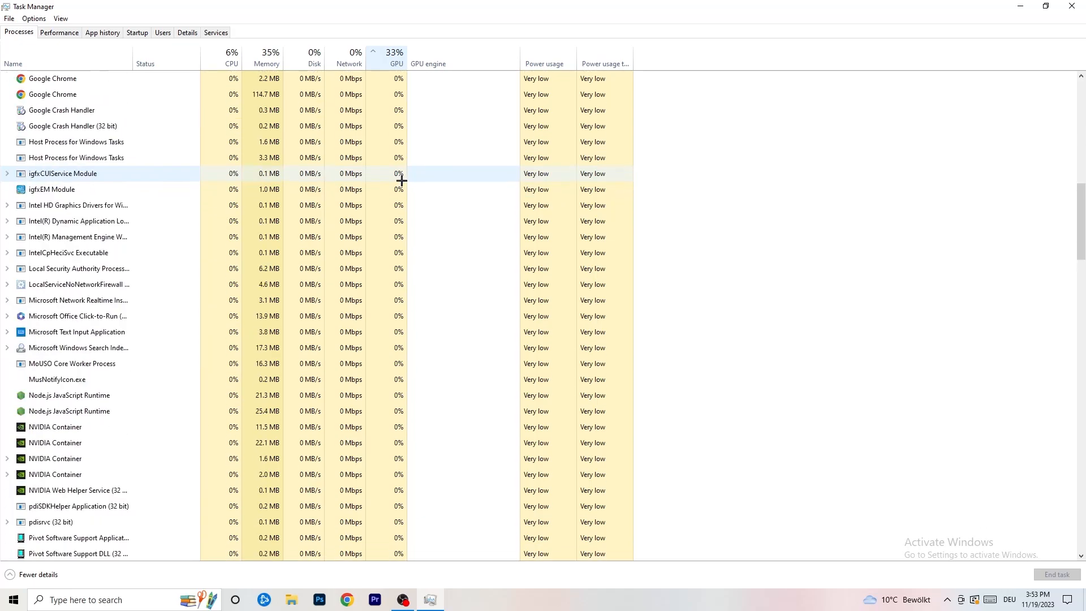
scroll(400, 177, "up", 14)
scroll(400, 159, "down", 20)
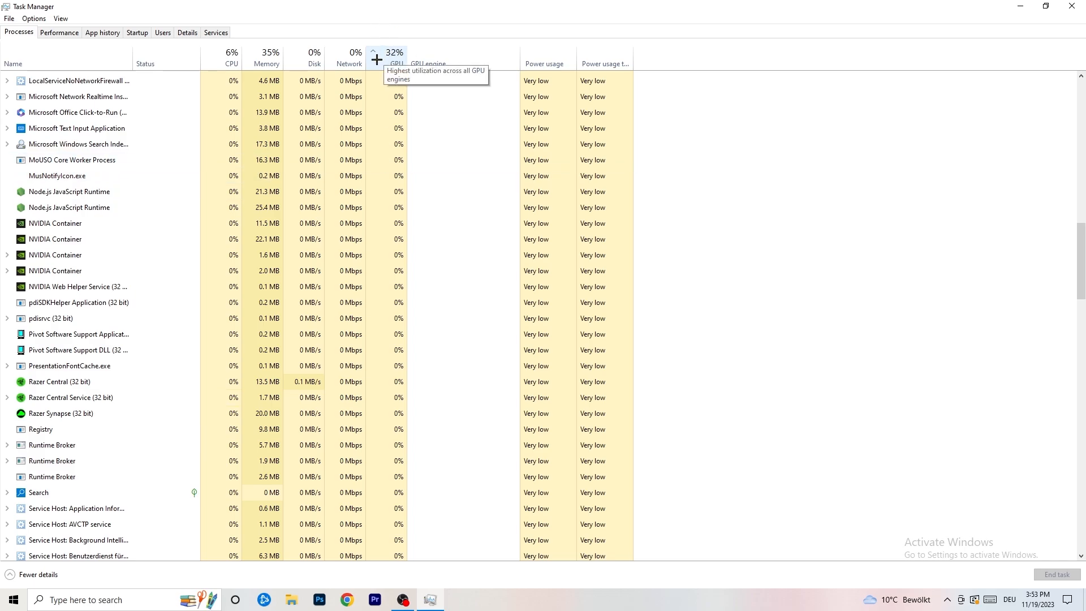
right_click(368, 140)
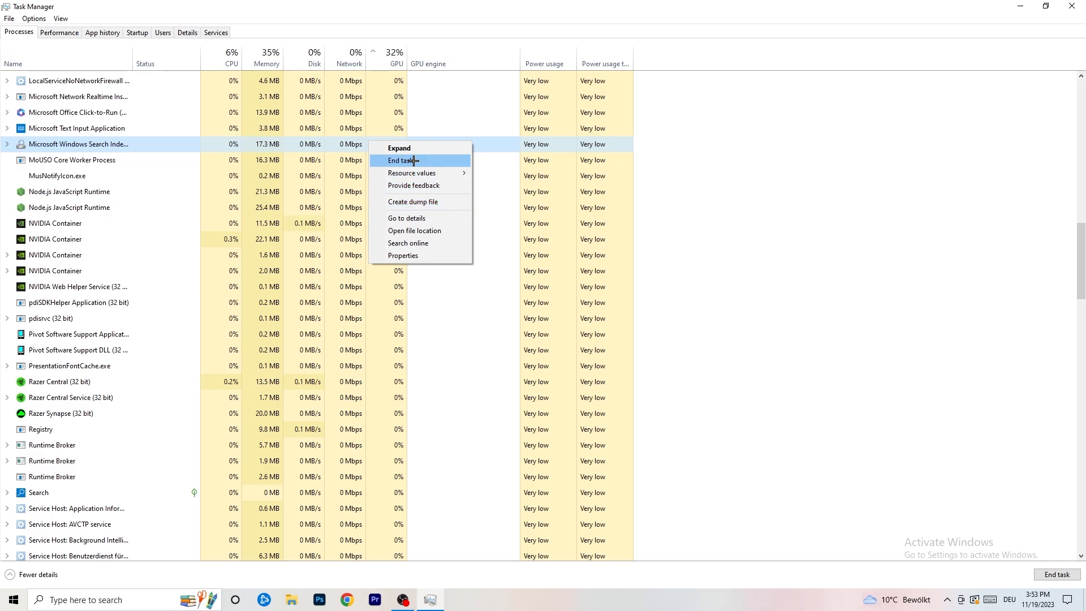
left_click(229, 56)
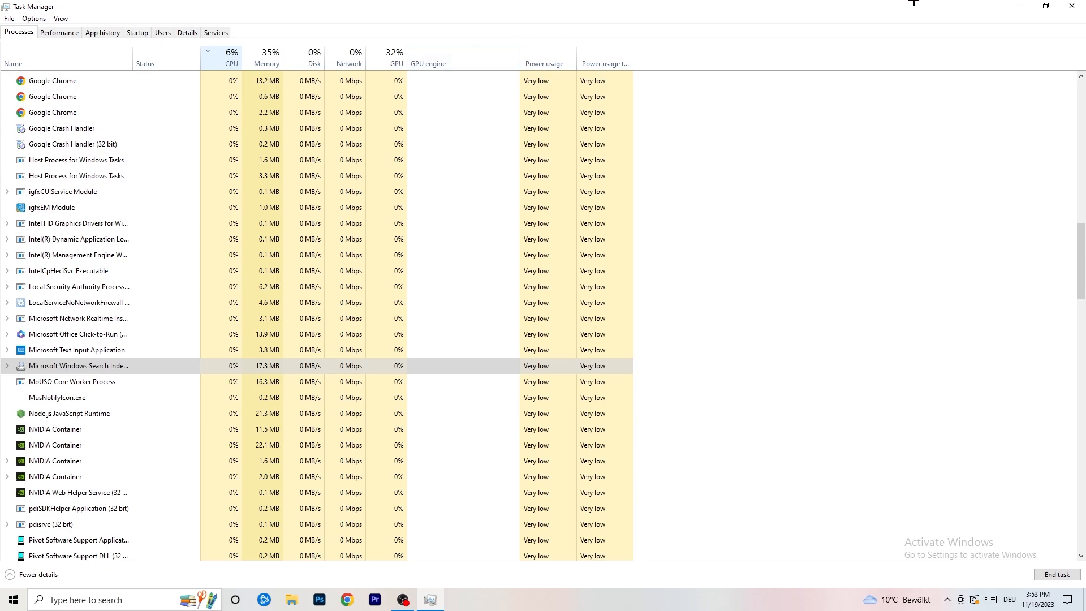
left_click(1071, 5)
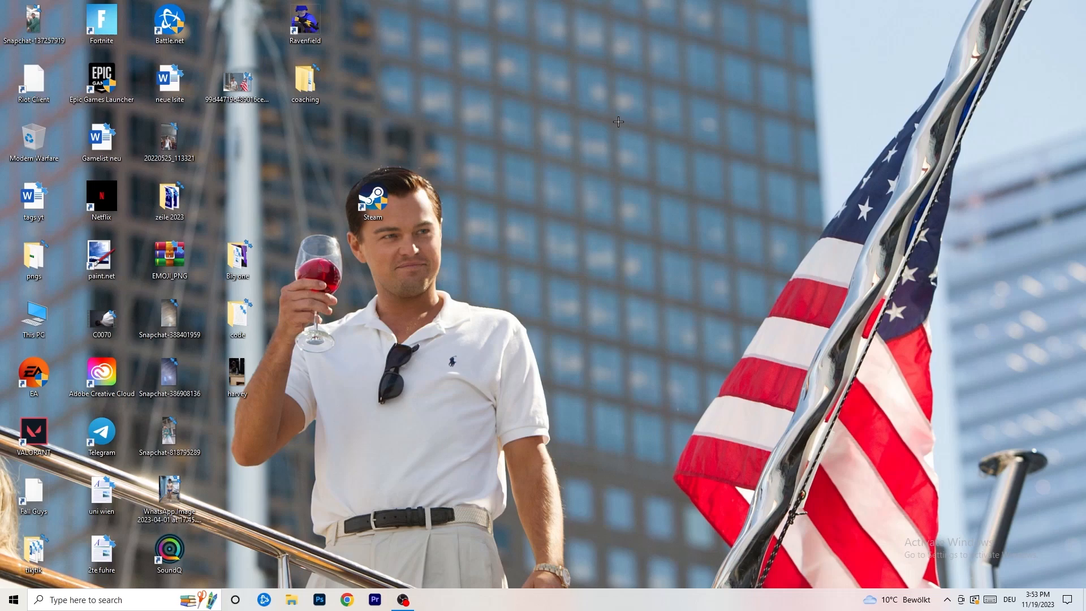
Open the Windows Gaming settings and review the Xbox Game Bar, Captures and Game Mode pages
left_click(12, 598)
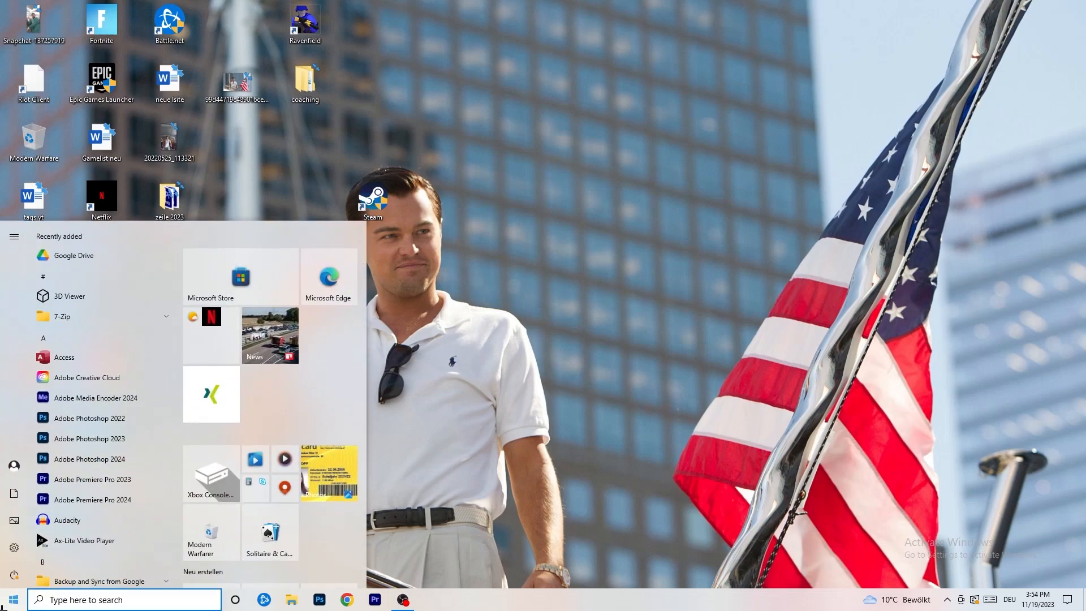
left_click(14, 547)
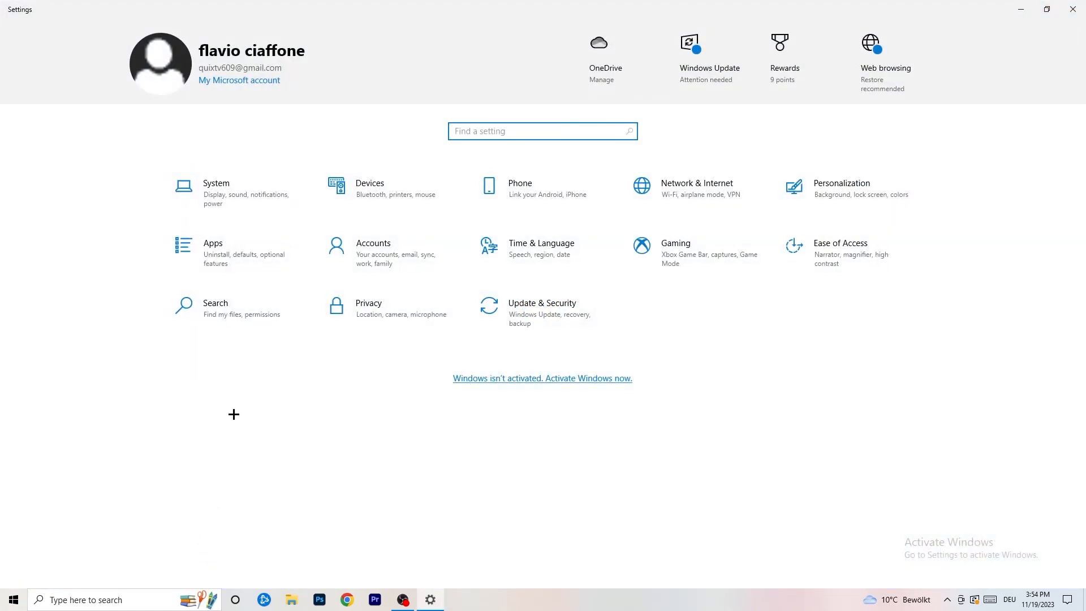
left_click(676, 249)
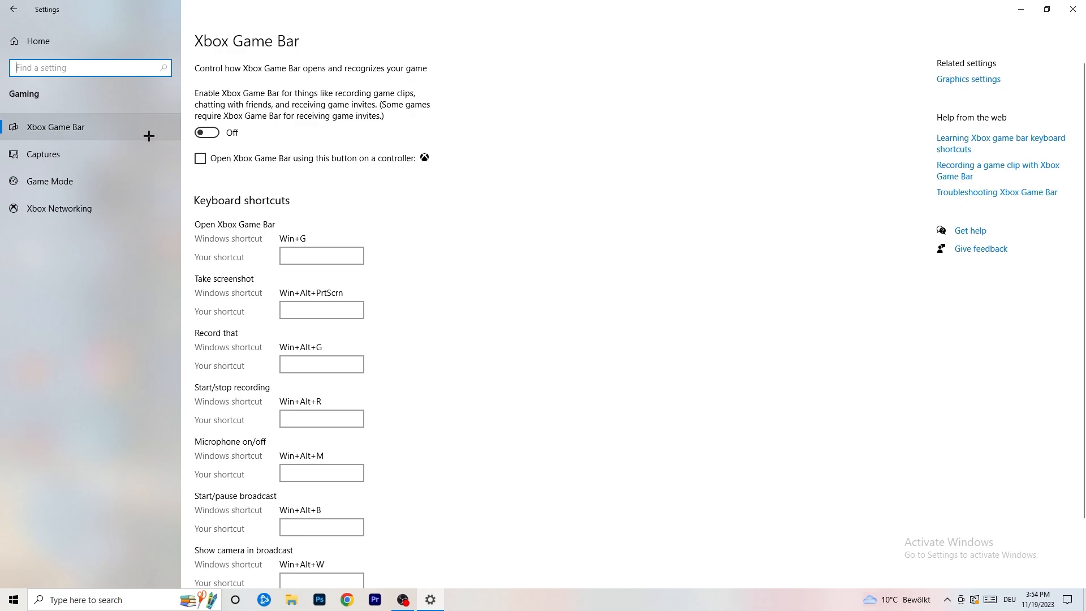
left_click(93, 148)
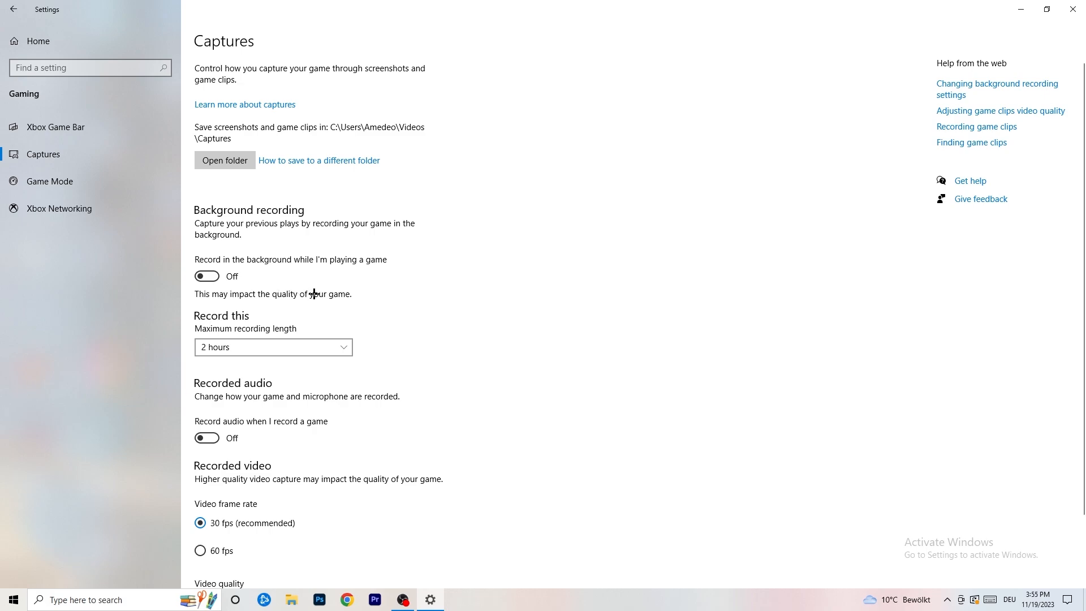
scroll(314, 294, "down", 3)
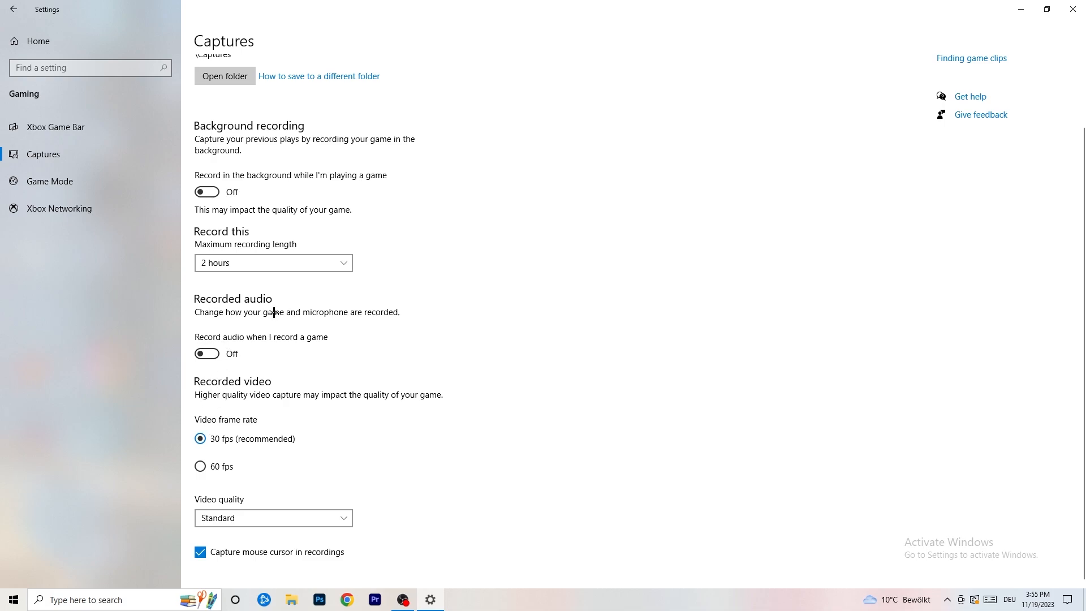
left_click(23, 180)
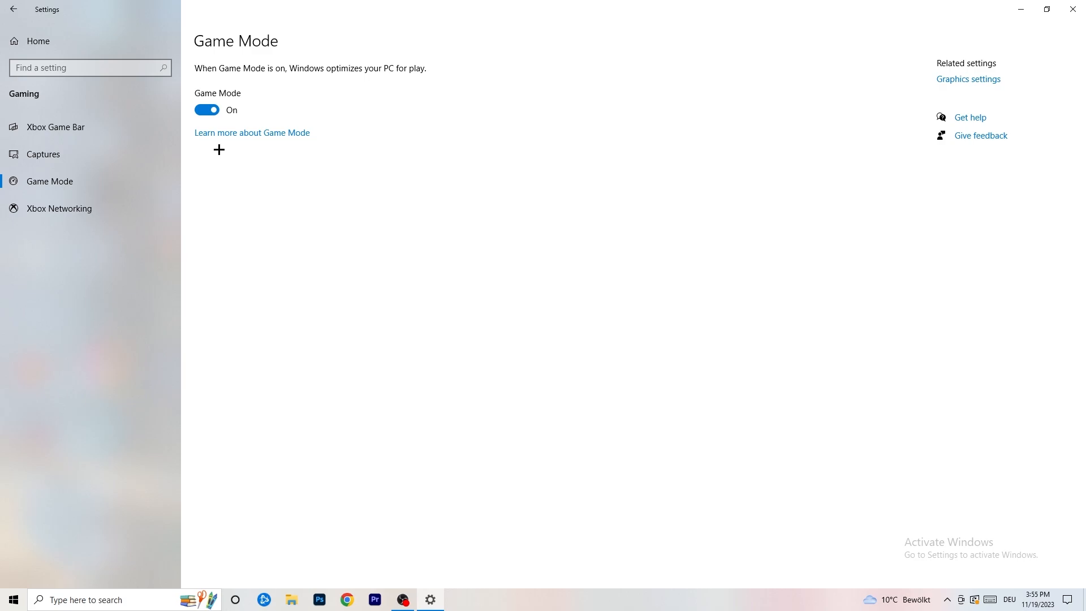
Return to the Settings overview and open Update & Security to check the Windows Update status
left_click(13, 9)
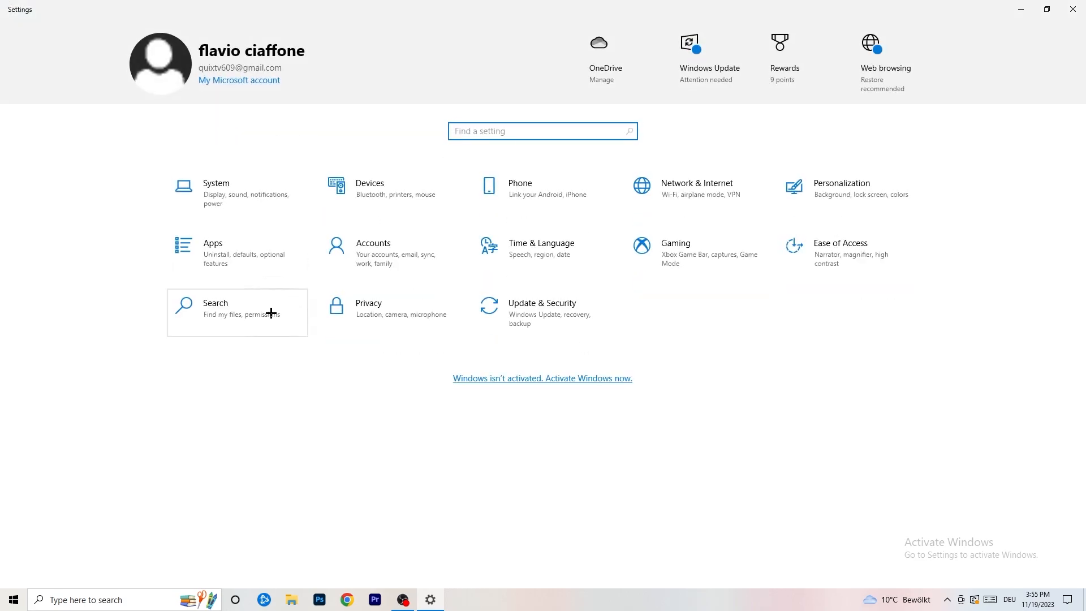
left_click(572, 310)
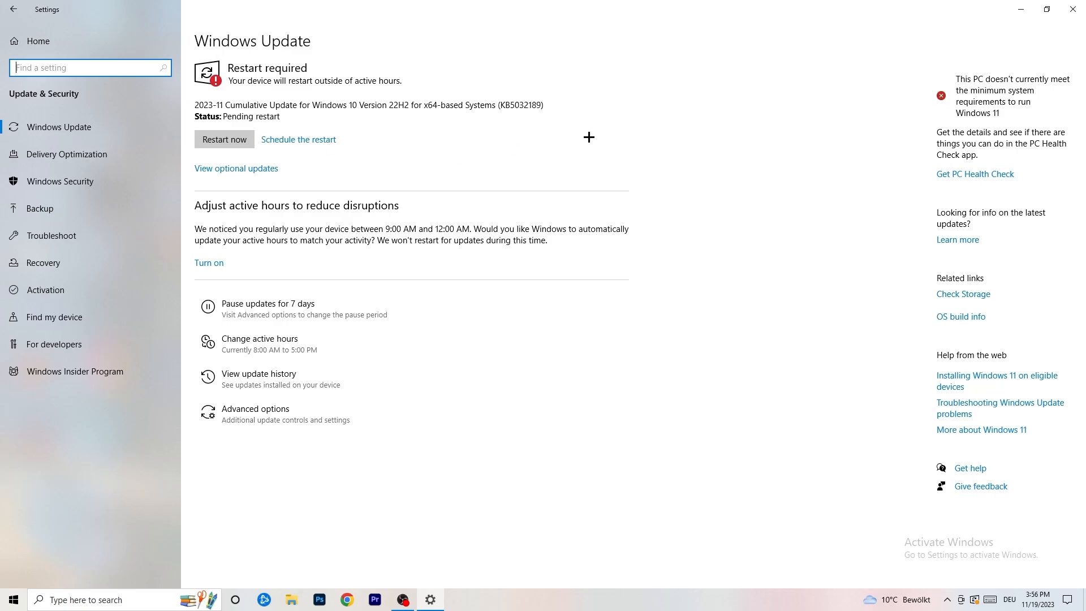
double_click(792, 2)
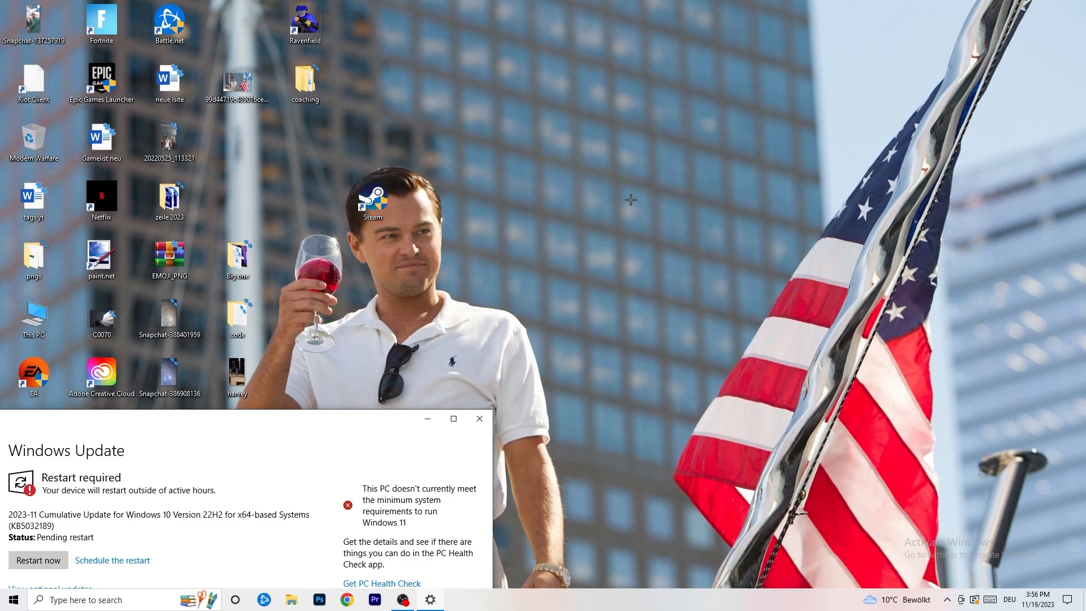
left_click(453, 418)
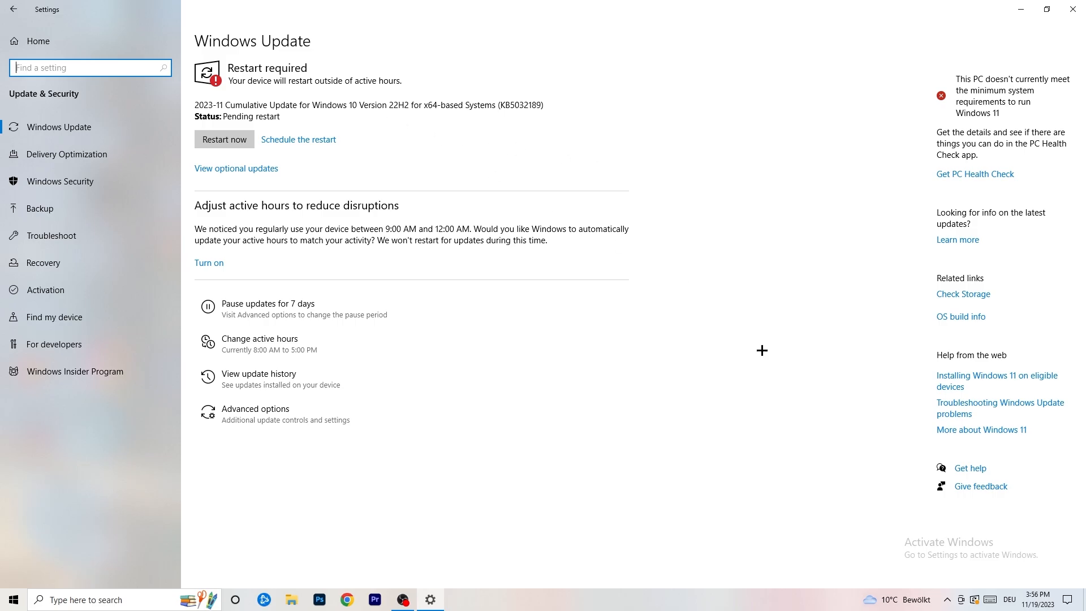
Open the System display settings and view the text and app scaling and display resolution options, keeping the current selections
left_click(14, 9)
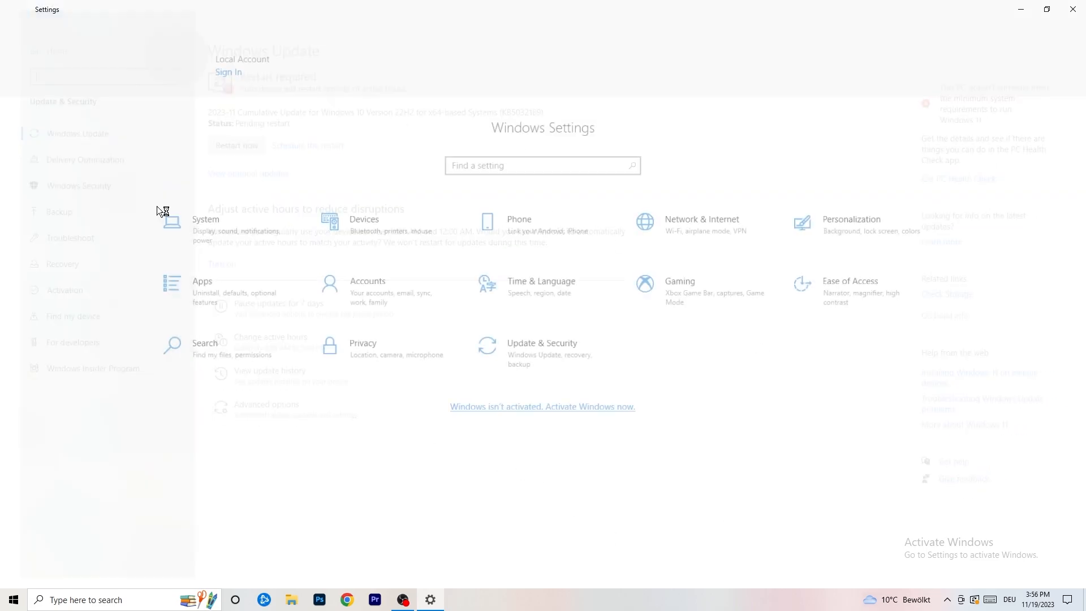
left_click(237, 204)
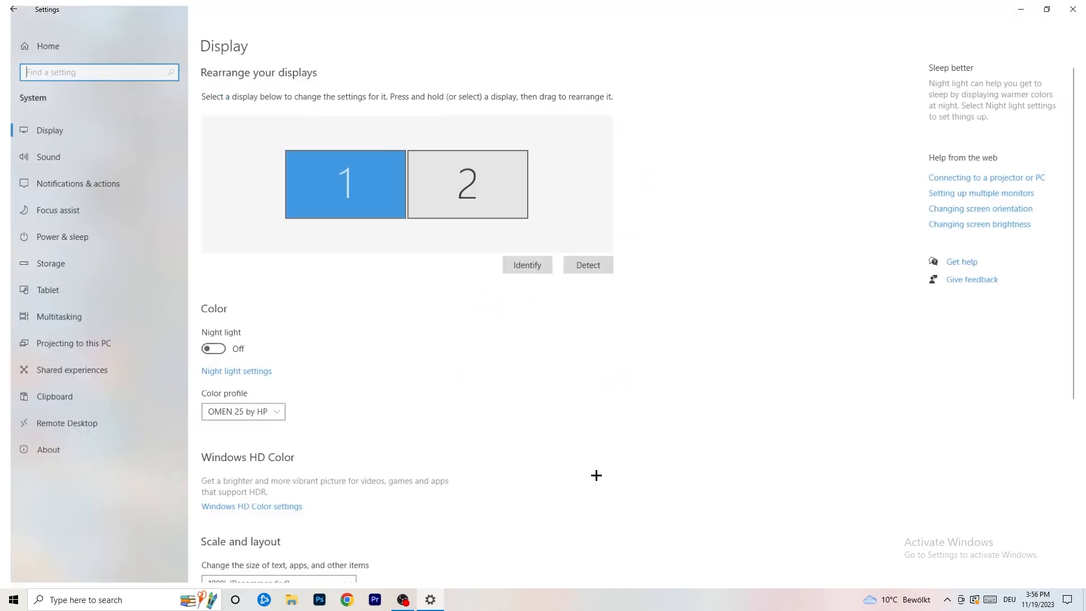
left_click(229, 40)
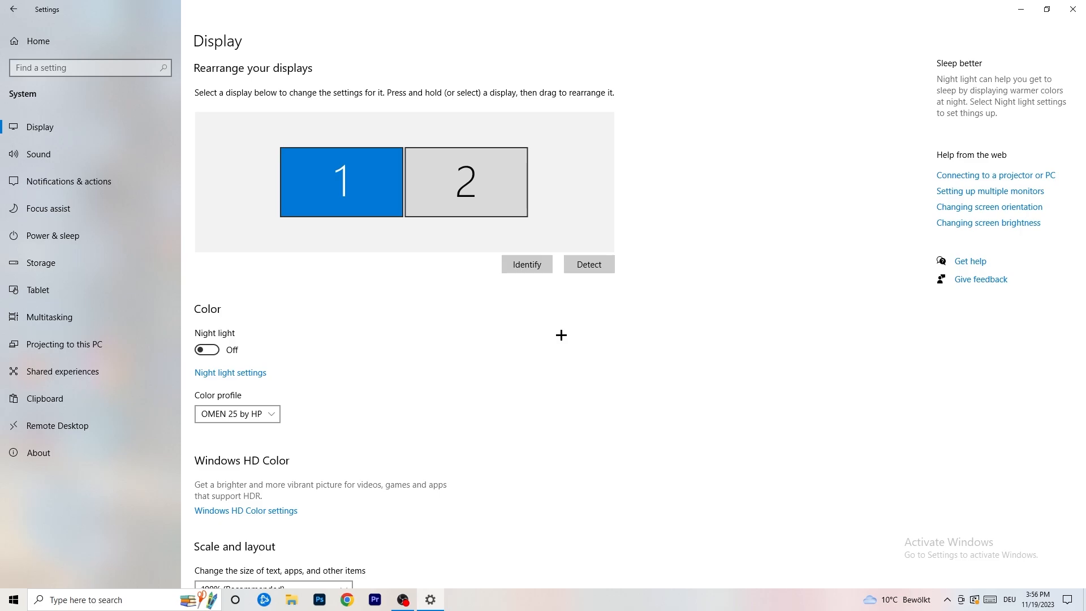
scroll(425, 283, "down", 5)
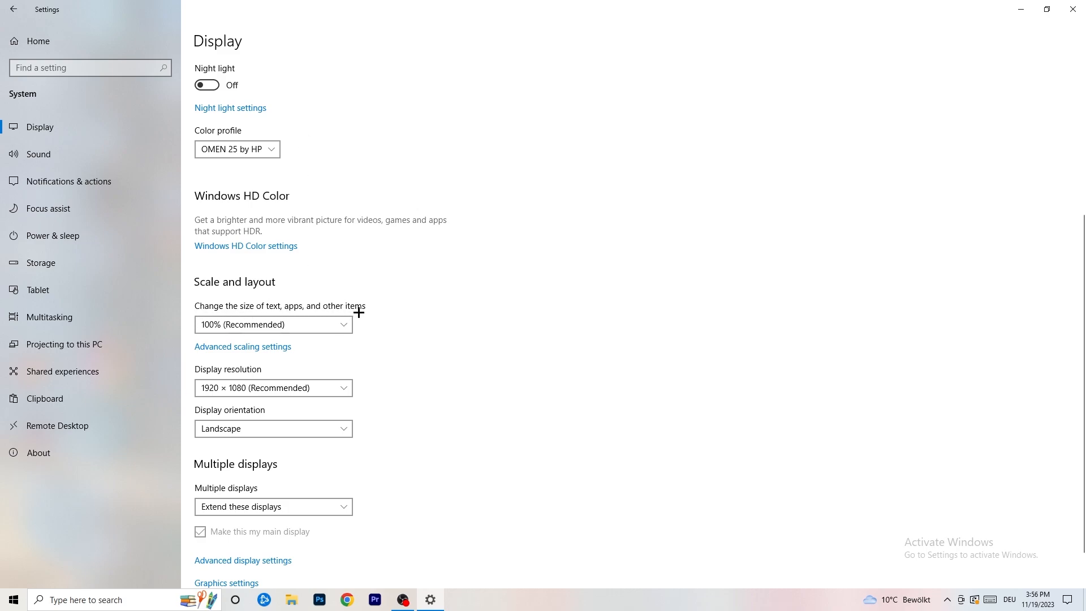
left_click(342, 324)
left_click(527, 279)
scroll(259, 306, "down", 1)
left_click(310, 342)
left_click(545, 311)
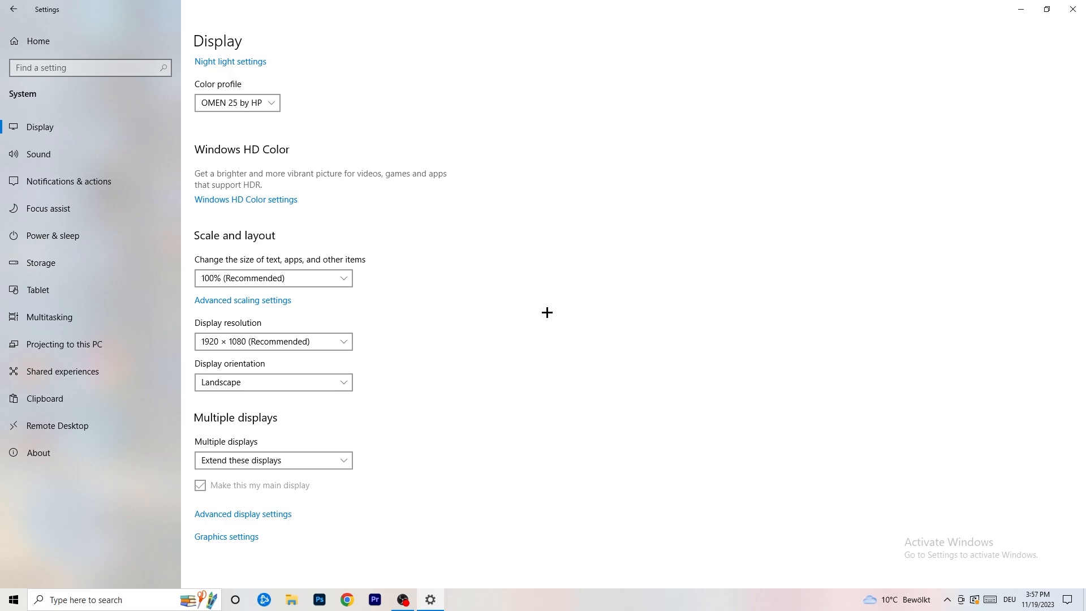
Open the additional power settings from Power & sleep, review the preferred and additional power plans, and close Power Options
left_click(75, 239)
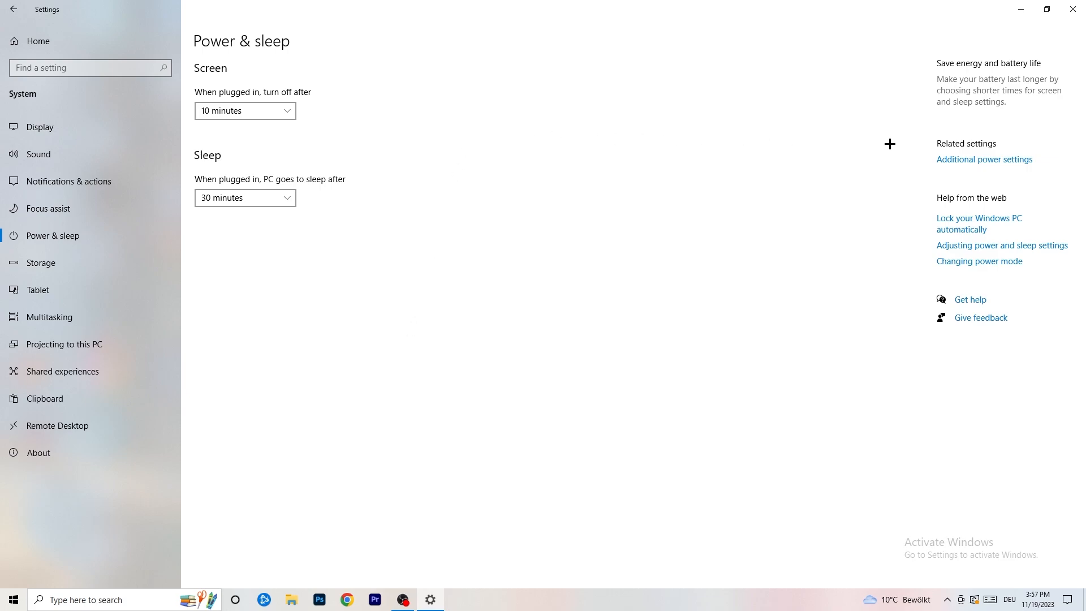
left_click(973, 161)
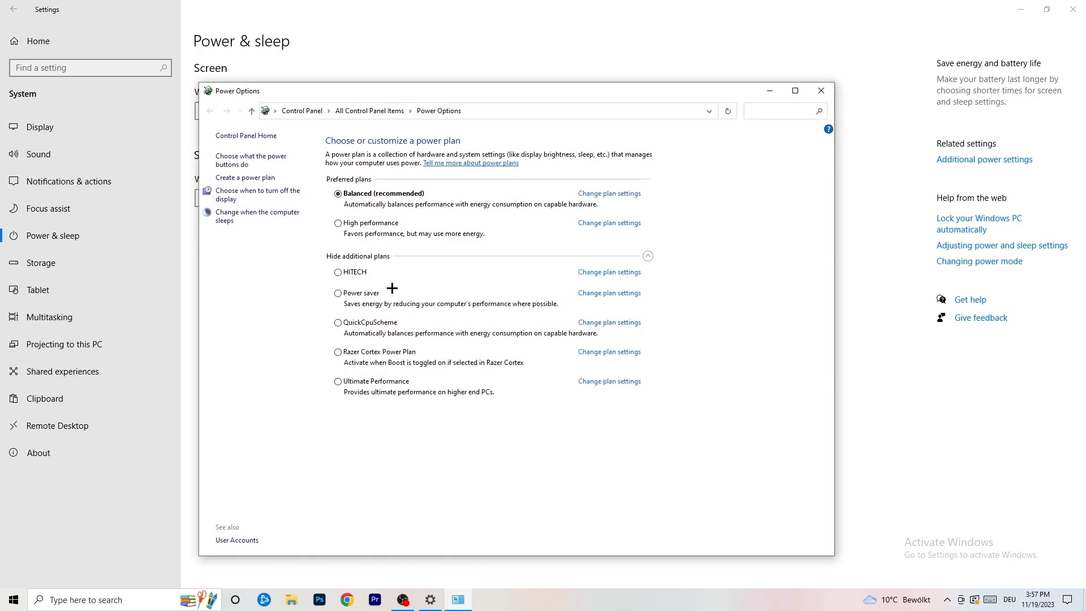
left_click(649, 256)
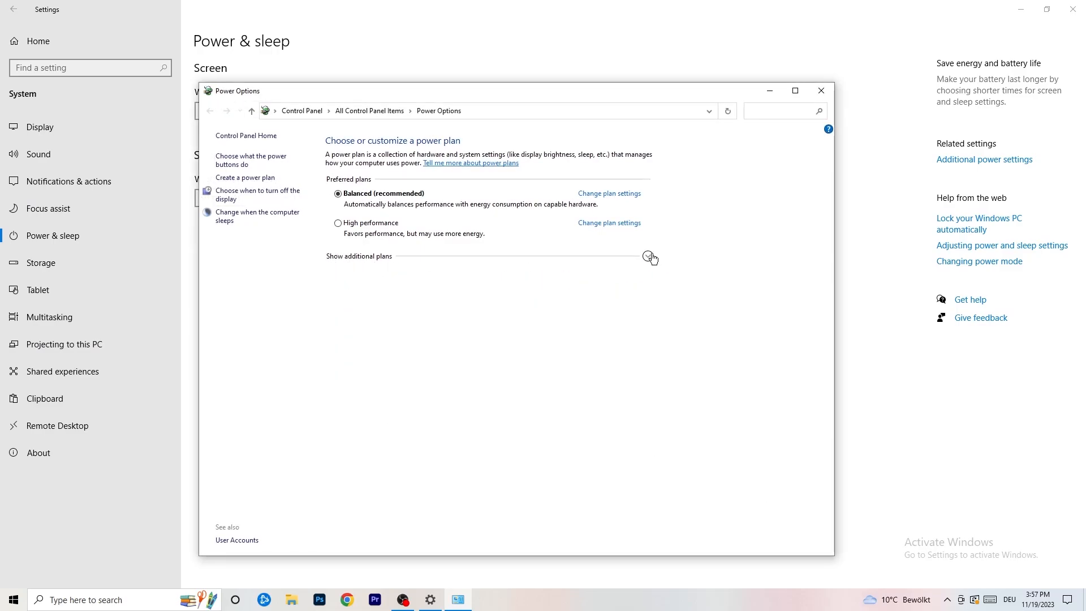
left_click(648, 255)
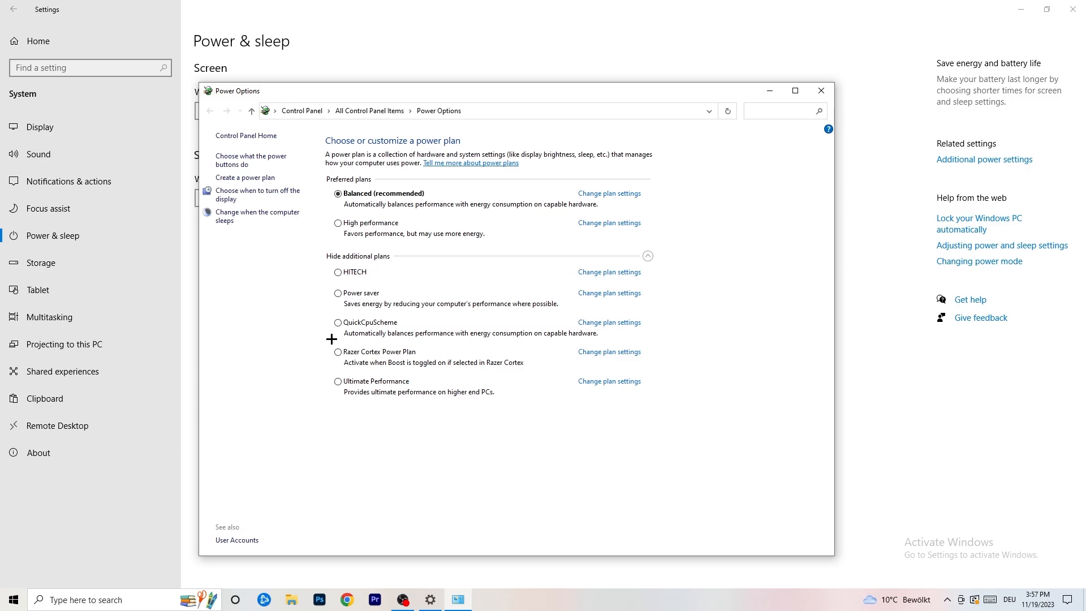
left_click(821, 91)
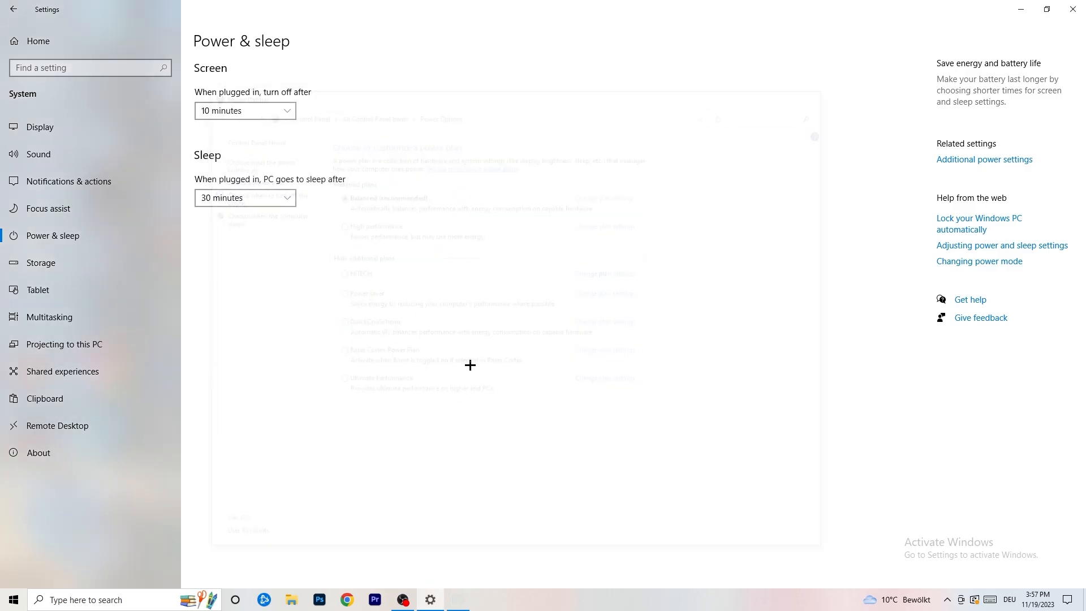
Review the Storage page and the Storage Sense configuration options, and close Settings
left_click(66, 264)
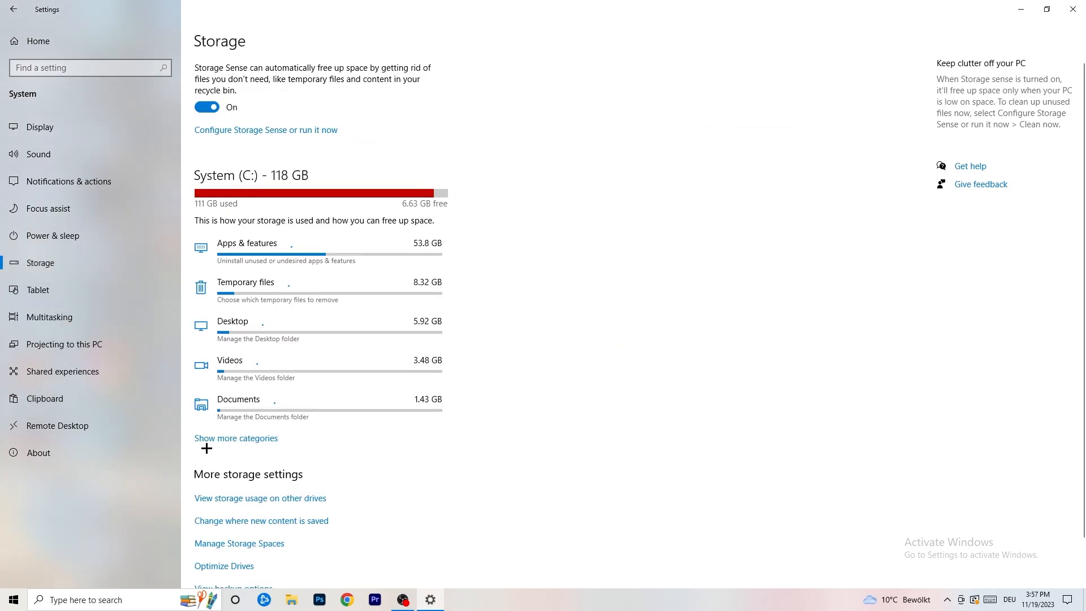
left_click(242, 131)
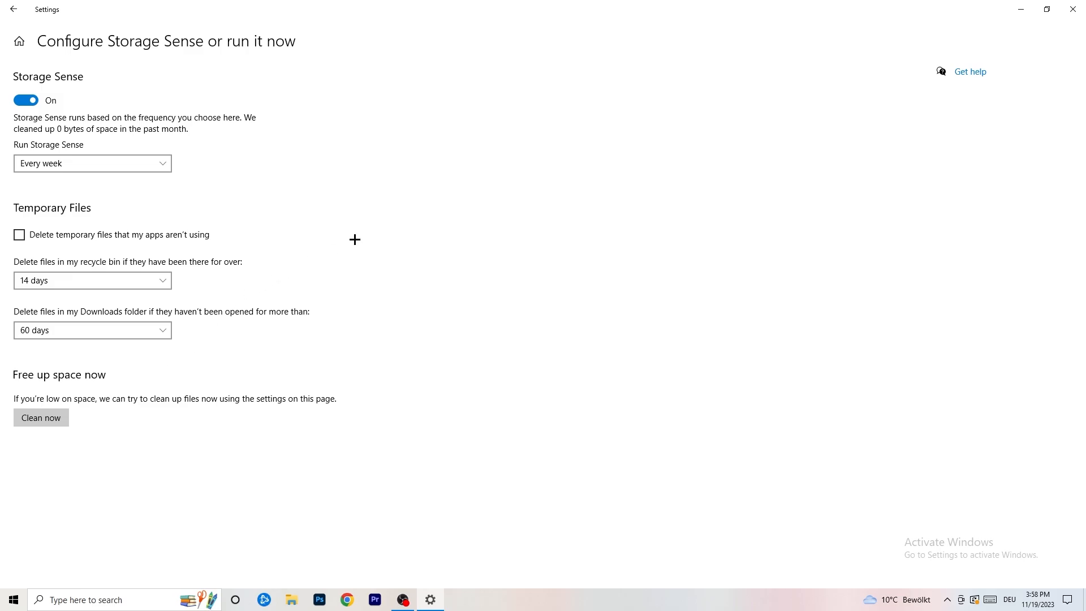
left_click(1072, 4)
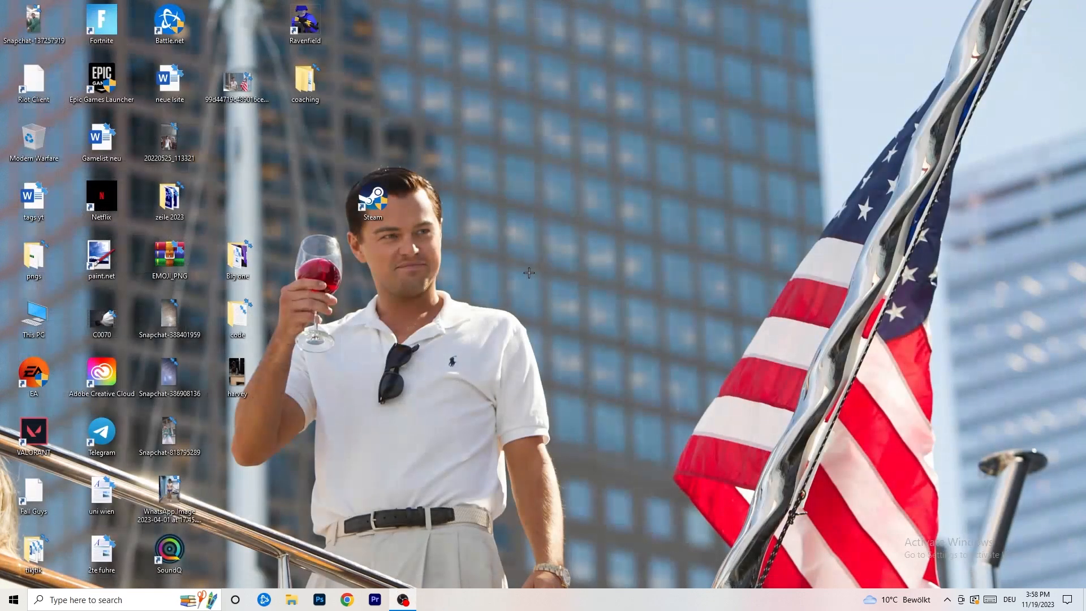